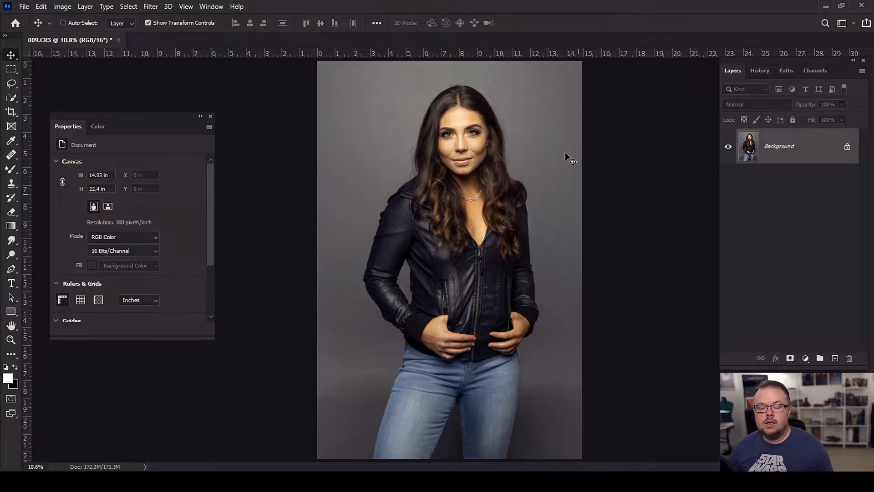
Step: Show the Color panel, check the foreground color picker without changing the color, and set the panel's display to Color Wheel
left_click(205, 8)
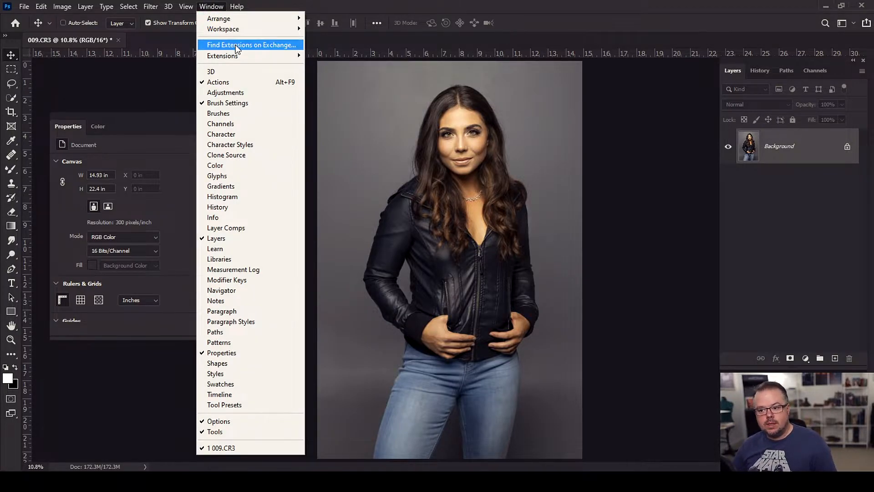
left_click(220, 167)
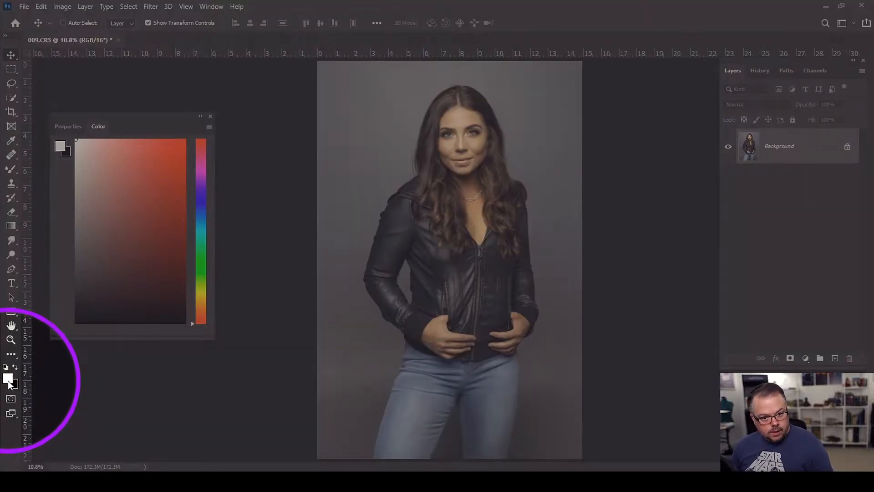
left_click(8, 380)
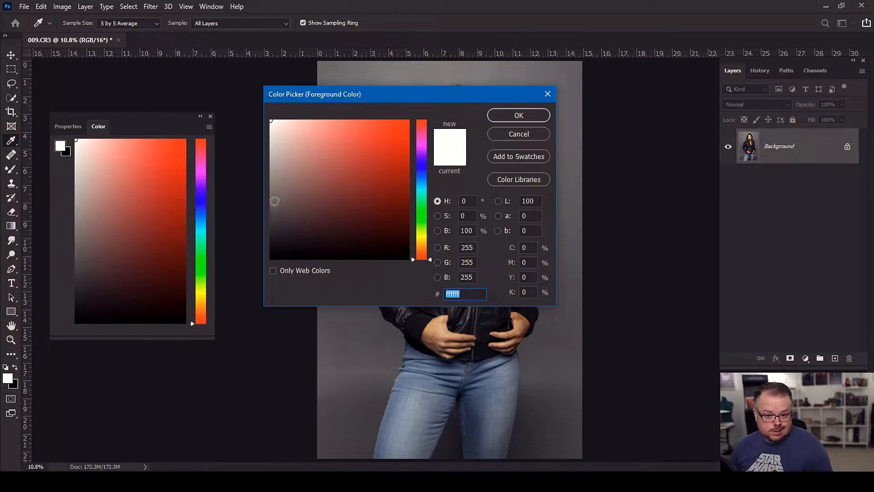
left_click(501, 135)
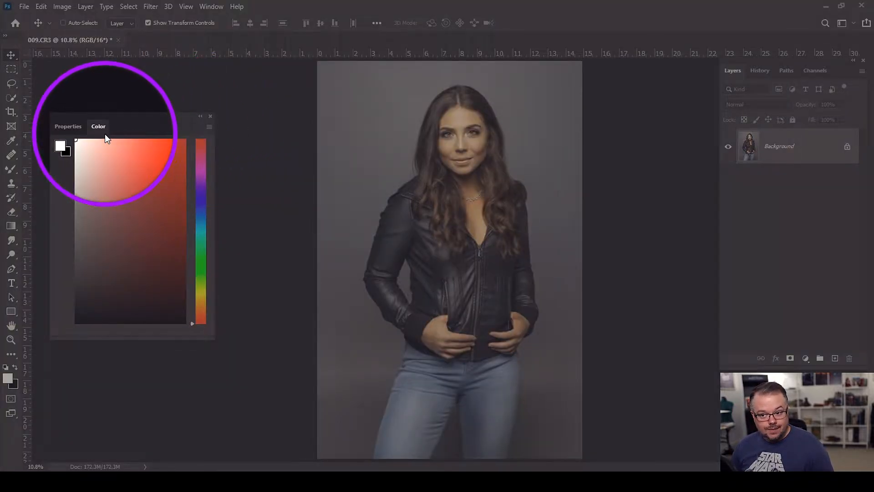
left_click(209, 128)
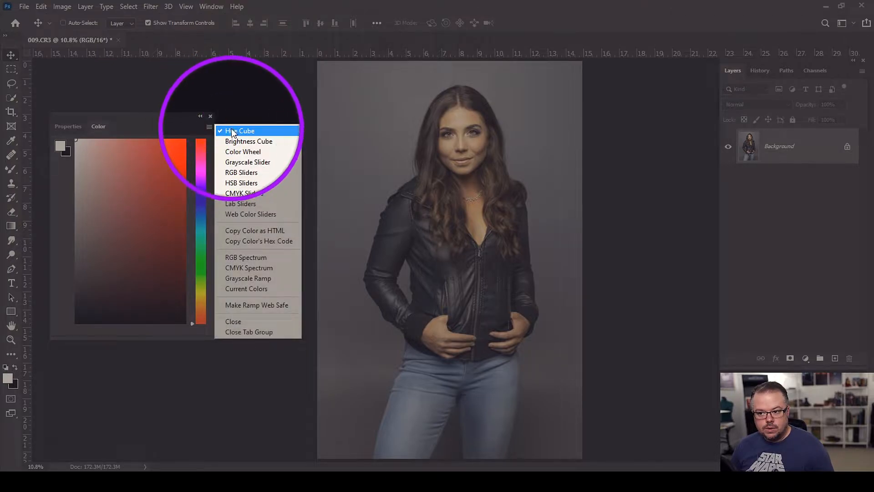
left_click(243, 152)
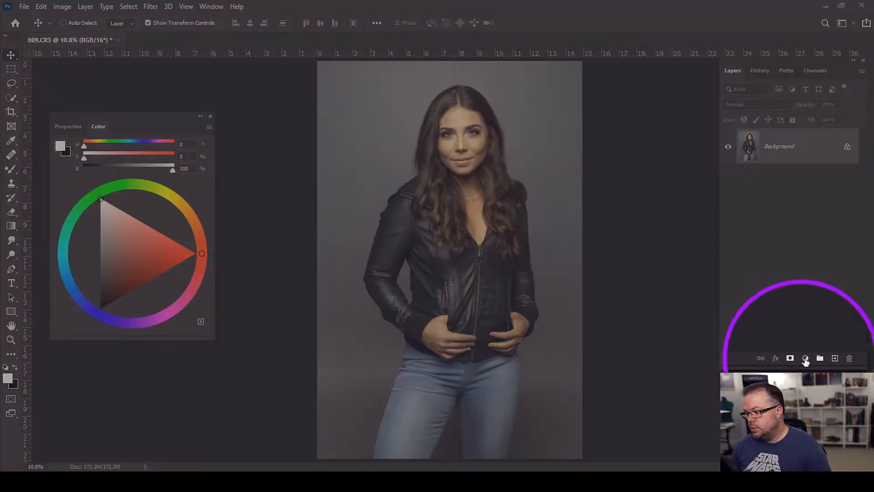
Step: Add a Color Lookup adjustment layer above the Background and load the Heulandite - Rec709.cube 3D LUT
left_click(805, 359)
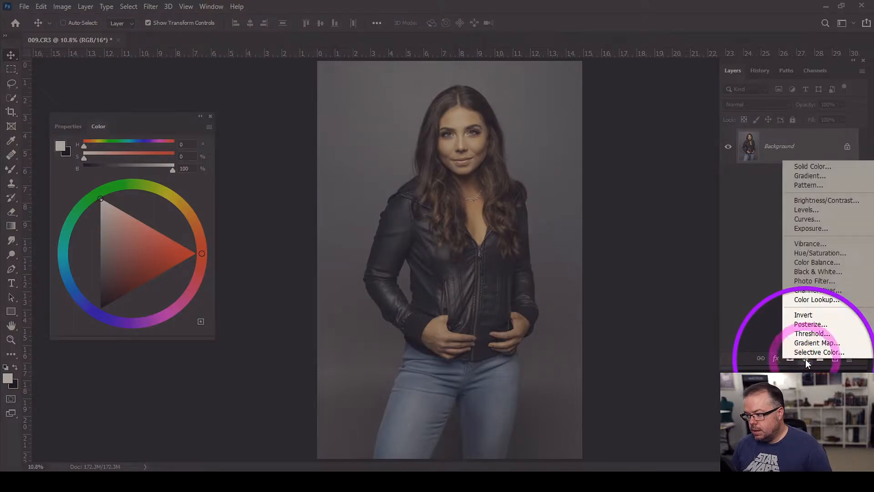
left_click(808, 299)
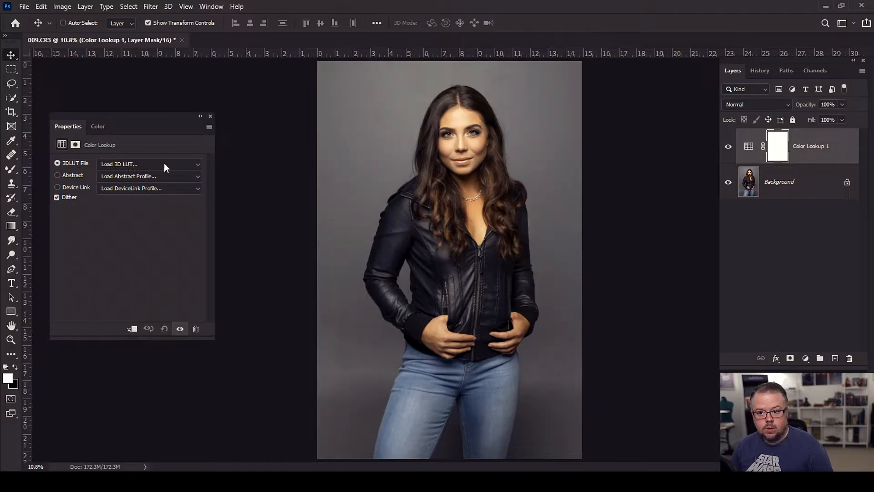
left_click(164, 163)
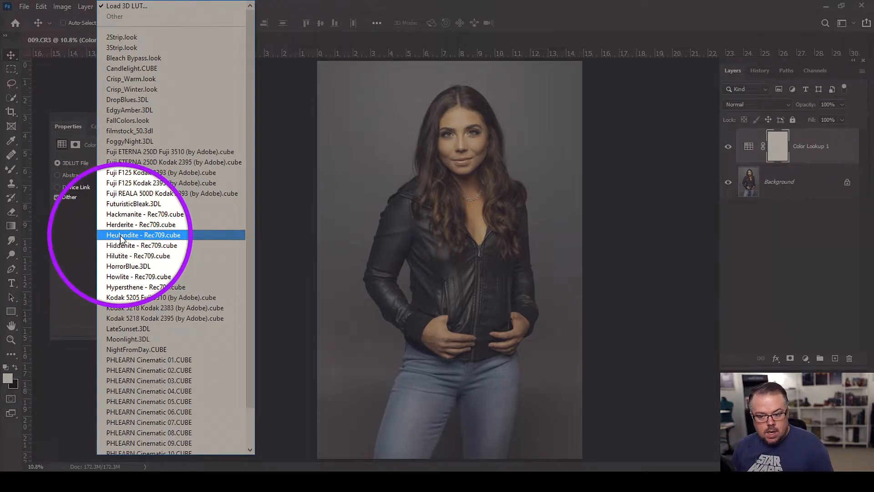
left_click(120, 235)
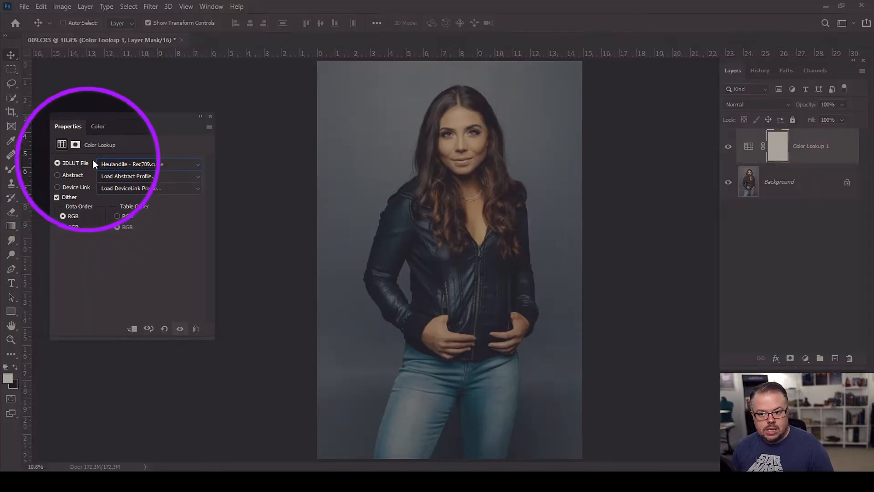
Step: Try the Hilutite - Rec709.cube and Fuji ETERNA 250D Kodak 2395 LUTs on the Color Lookup layer
left_click(149, 164)
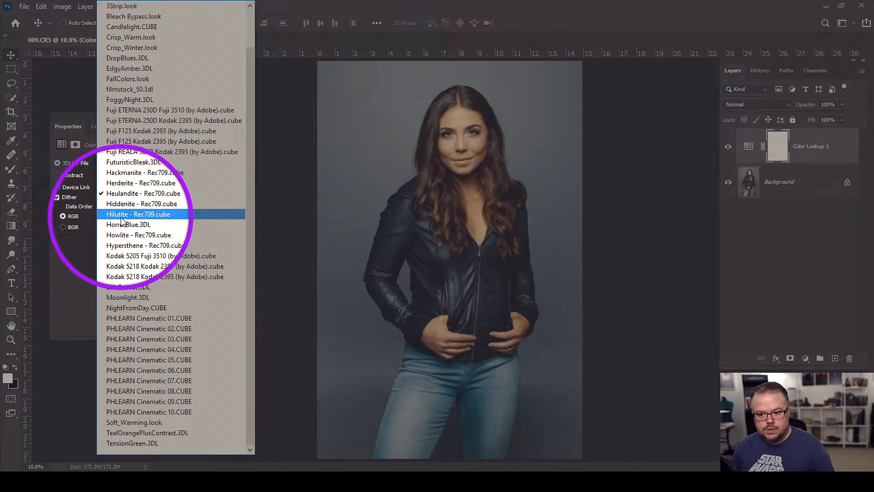
left_click(121, 217)
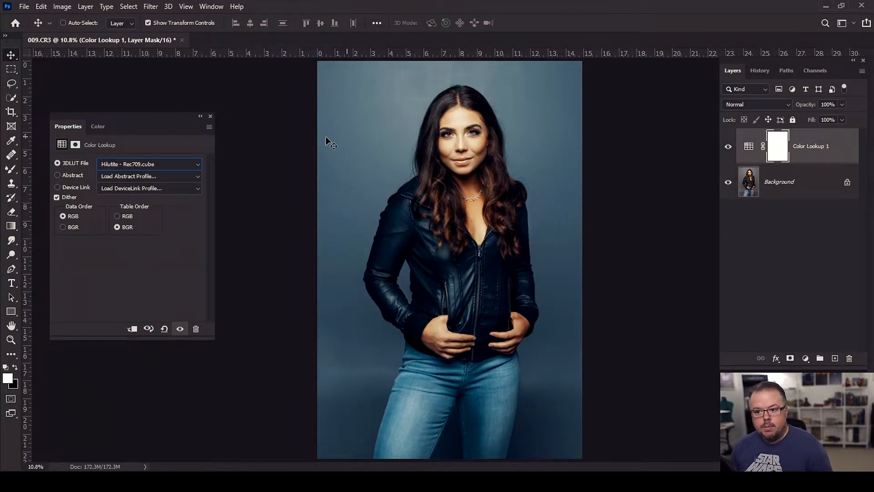
left_click(163, 165)
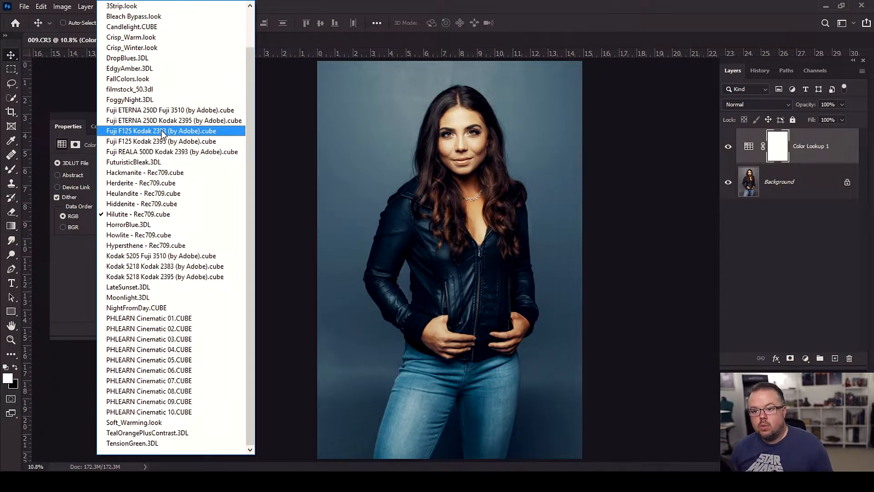
left_click(155, 121)
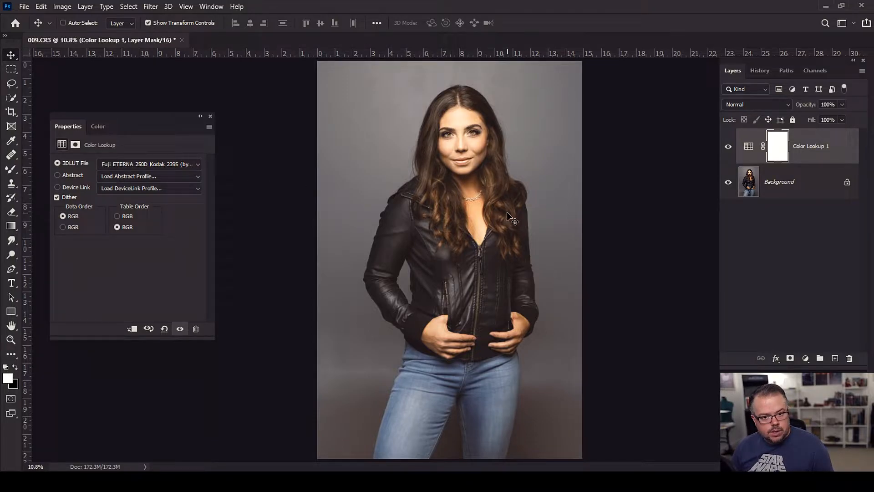
Step: Toggle the Color Lookup layer's visibility to compare the portrait with and without the Fuji ETERNA look
left_click(728, 147)
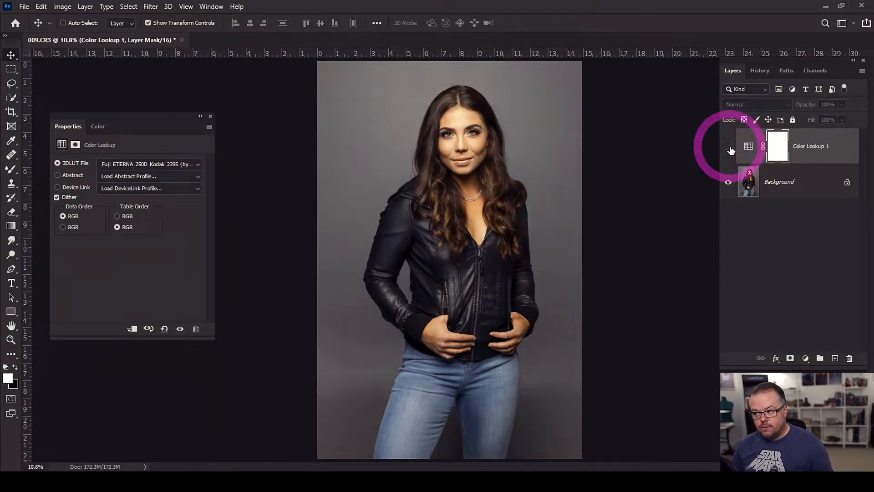
left_click(728, 146)
left_click(728, 147)
left_click(729, 147)
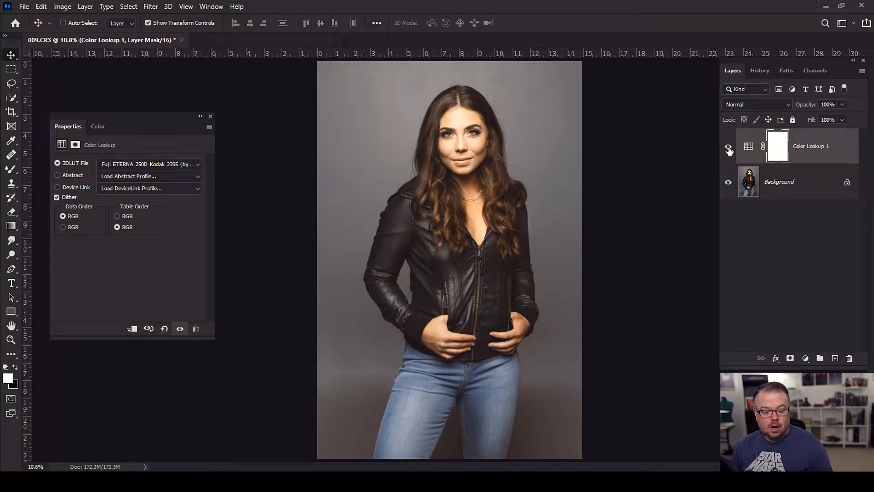
Step: Set the Color Lookup layer's 3D LUT to Heulandite - Rec709.cube
left_click(141, 166)
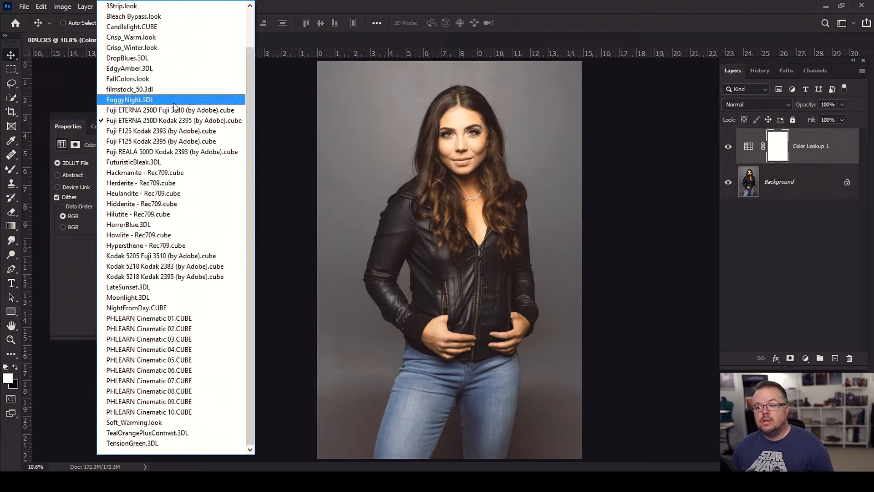
left_click(128, 193)
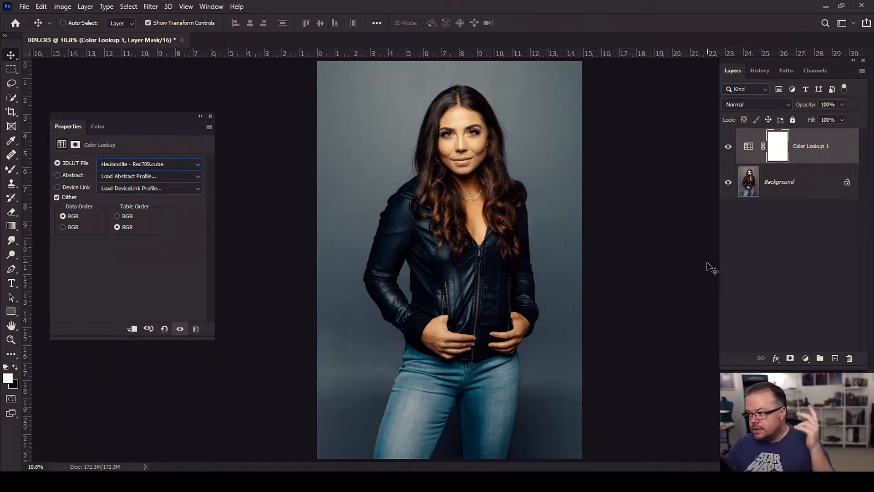
Step: Add a Selective Color adjustment layer above the Color Lookup layer and set Black to -15% for the Blacks
left_click(806, 358)
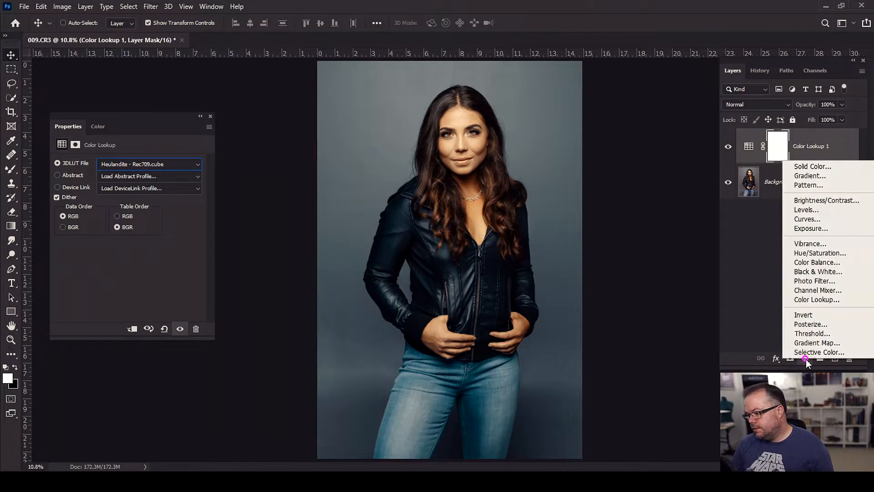
left_click(805, 351)
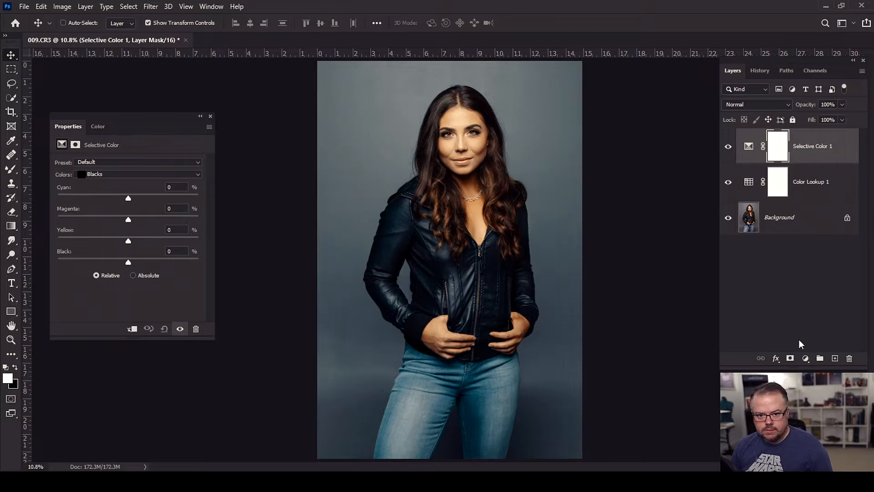
left_click(135, 177)
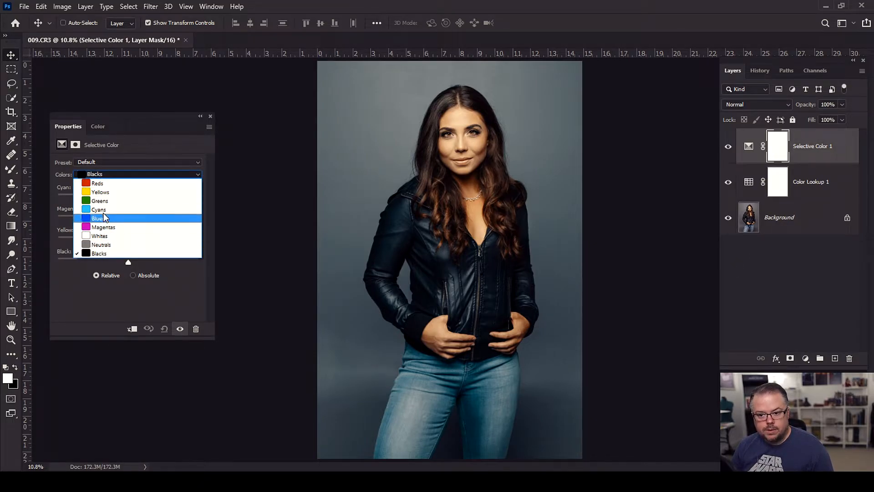
left_click(98, 183)
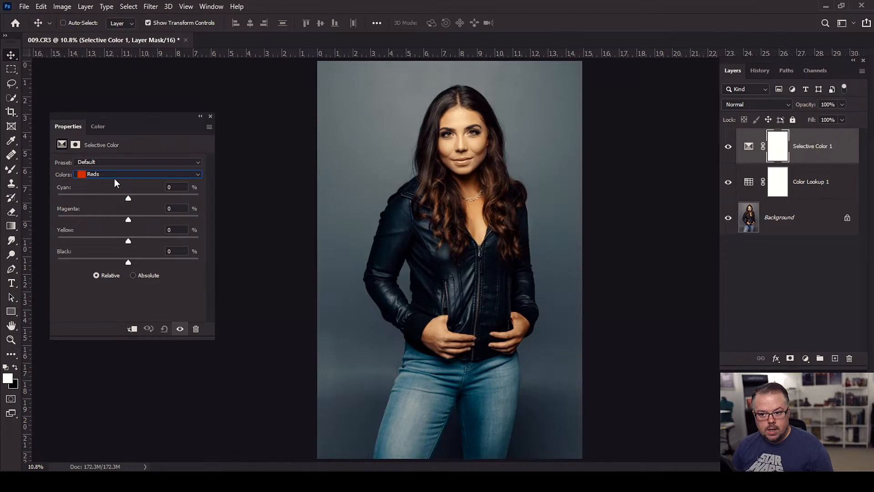
left_click(112, 175)
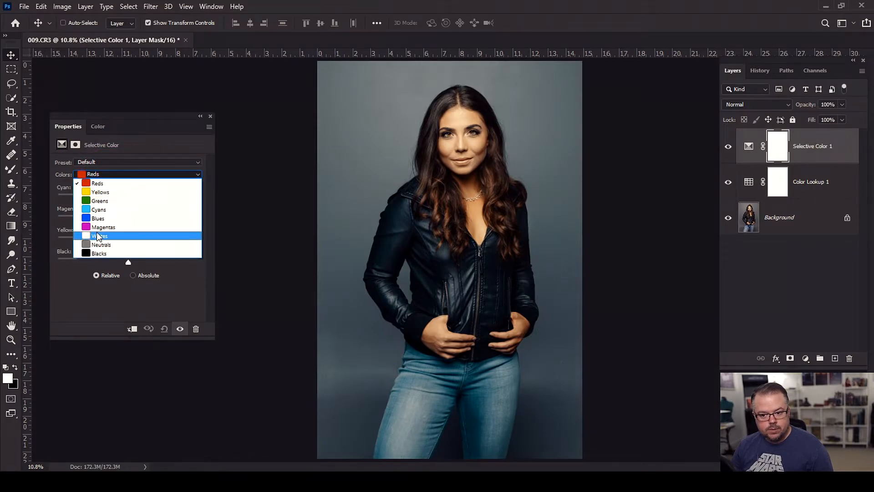
left_click(102, 254)
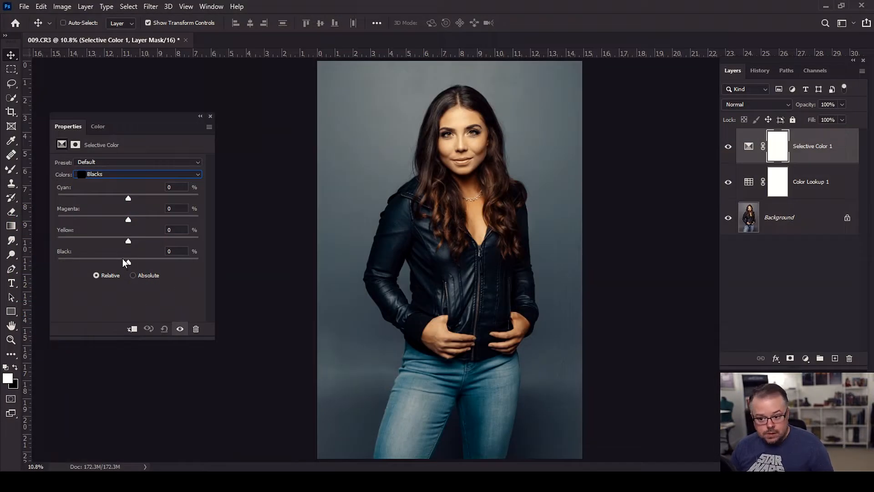
left_click_drag(127, 261, 118, 263)
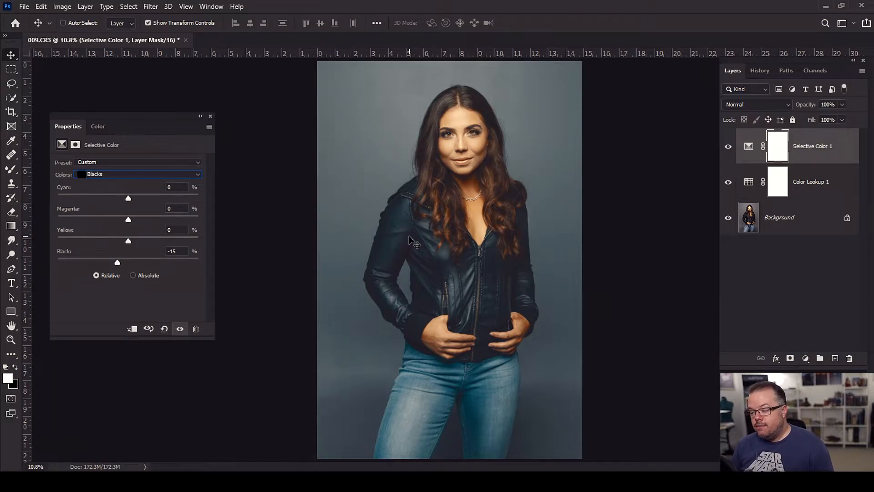
Step: Compare the face, hair and jacket up close with the Selective Color and Color Lookup layers hidden and shown
left_click(749, 145)
left_click(728, 146)
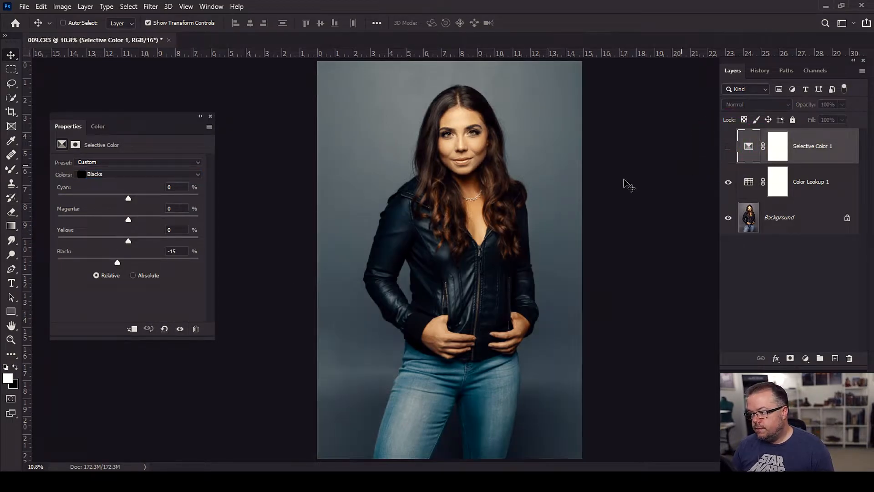
scroll(375, 228, "up", 5)
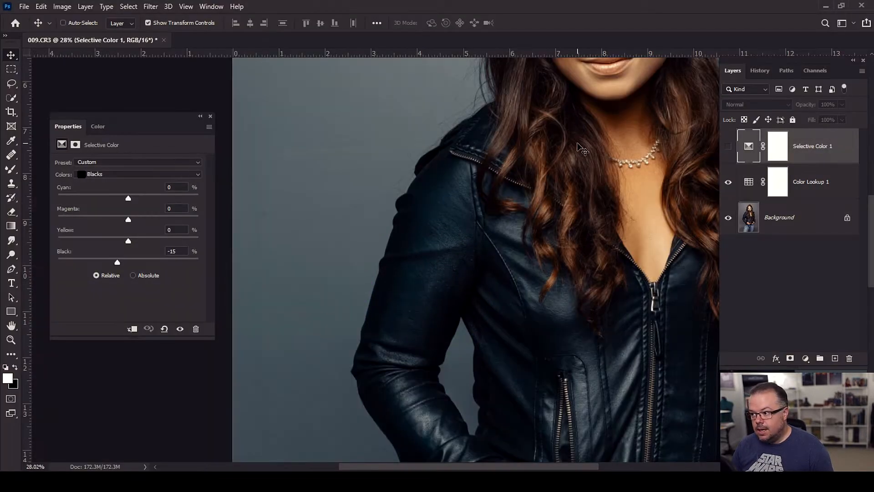
left_click_drag(577, 146, 473, 326)
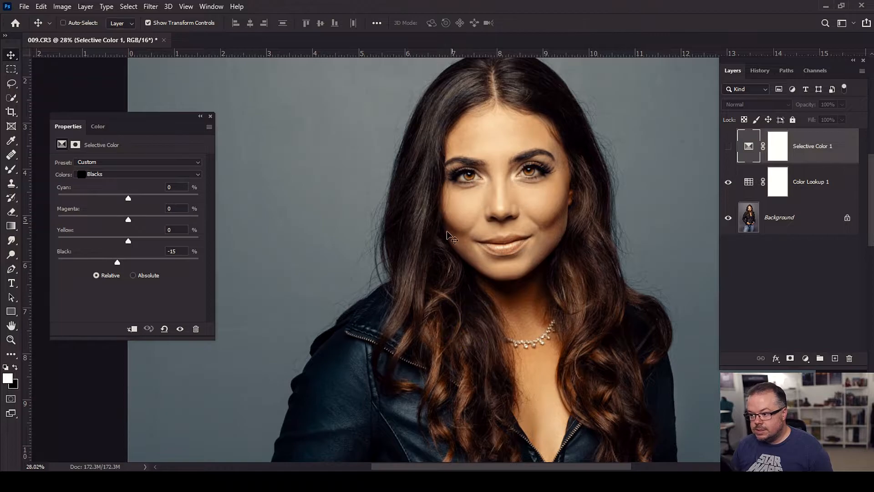
left_click(728, 182)
left_click(728, 182)
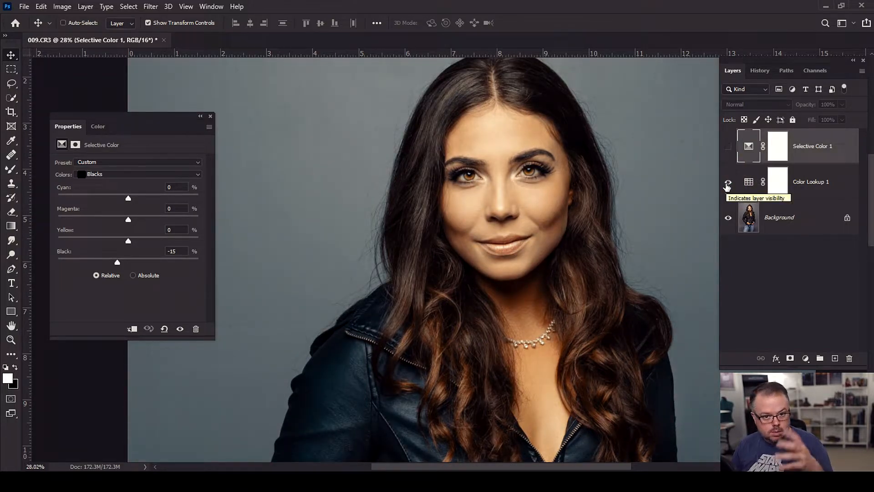
left_click(728, 182)
left_click(728, 183)
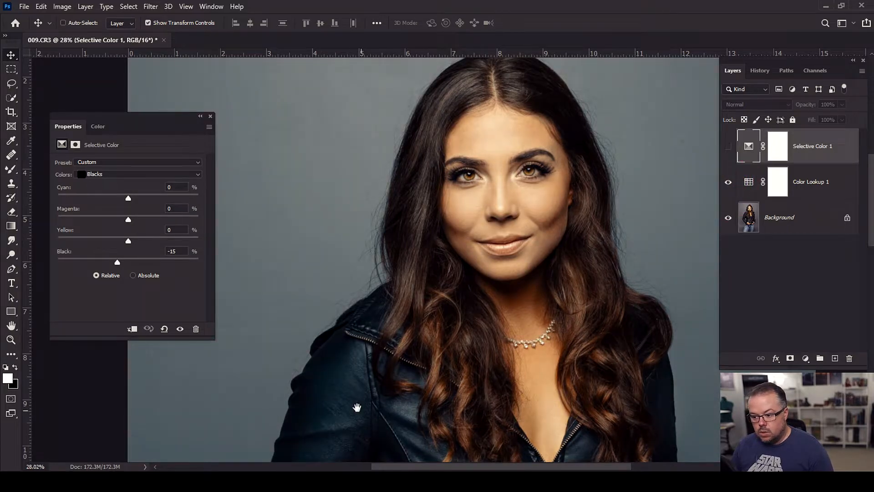
left_click_drag(361, 411, 455, 252)
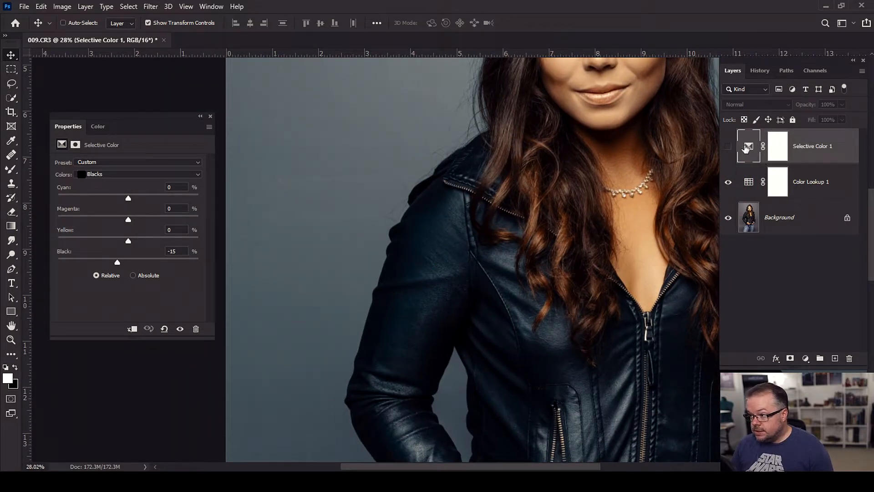
left_click(728, 147)
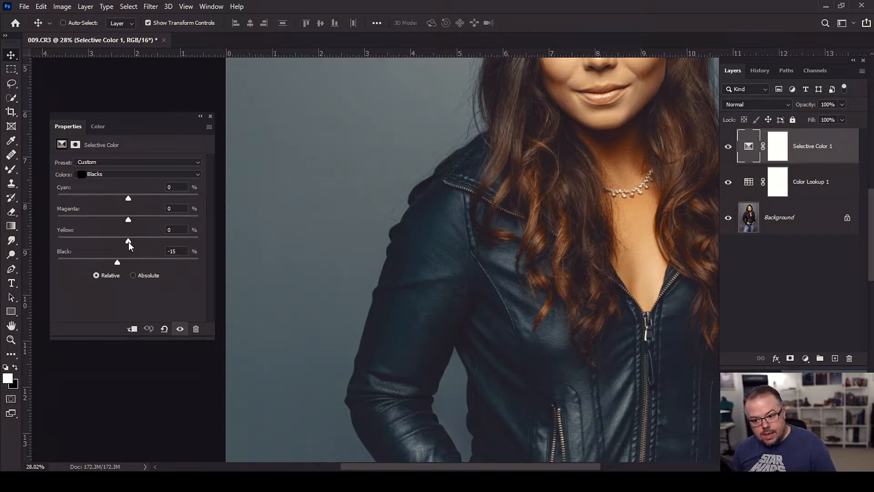
Step: Set Yellow to -7% and Cyan to +13% for the Blacks of the Selective Color layer
left_click_drag(128, 242, 142, 239)
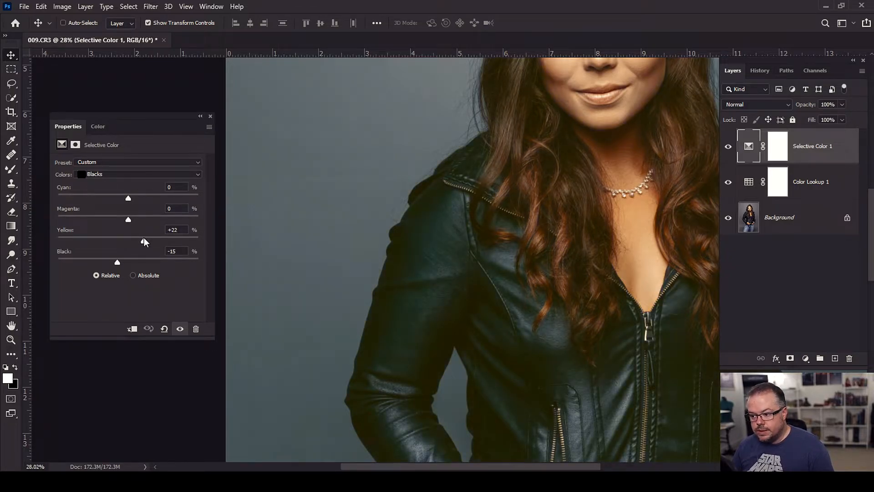
left_click_drag(145, 236, 126, 243)
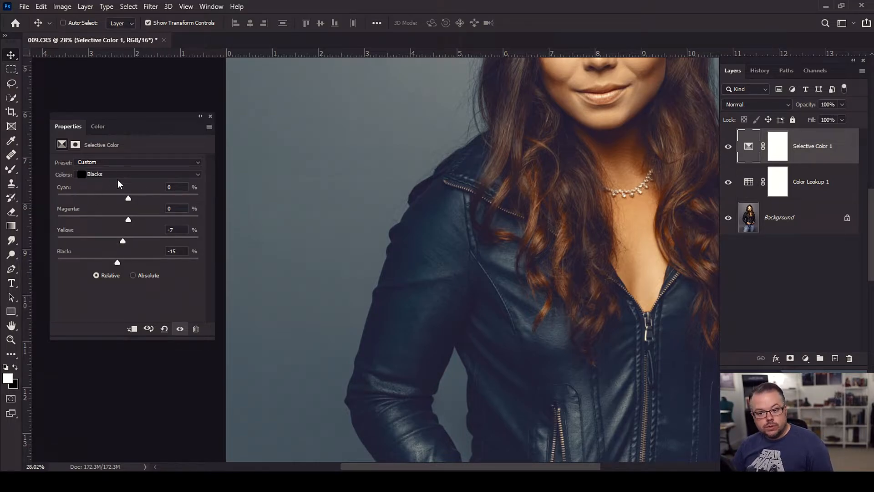
left_click_drag(126, 195, 138, 190)
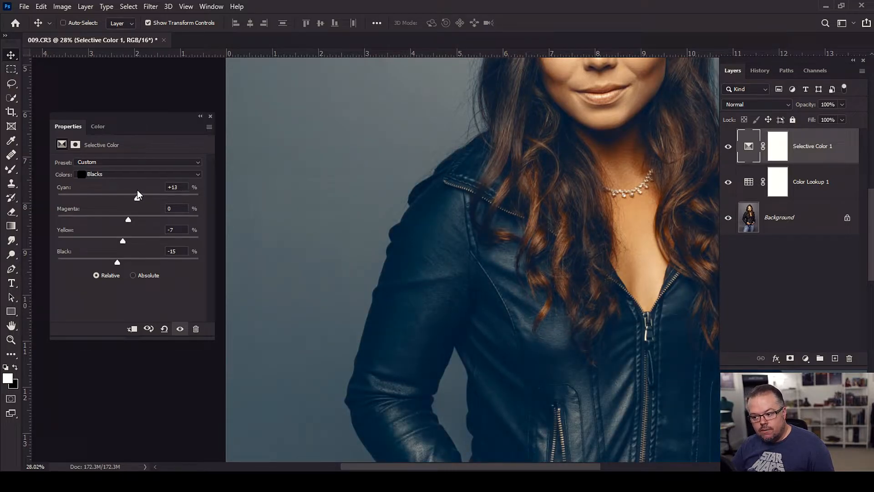
Step: Set Yellow to +5% for the Neutrals of the Selective Color layer
mouse_move(141, 189)
left_mouse_down()
mouse_move(117, 195)
mouse_move(135, 192)
left_mouse_up()
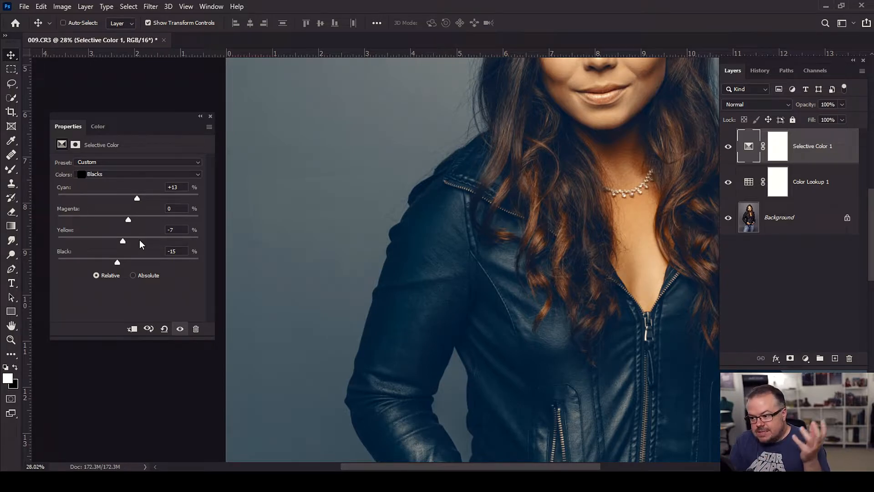
key("ctrl+0")
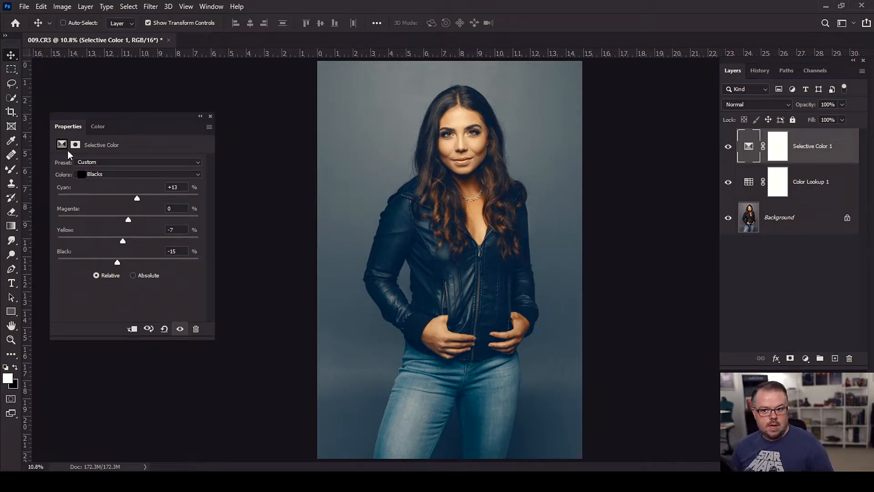
left_click(119, 175)
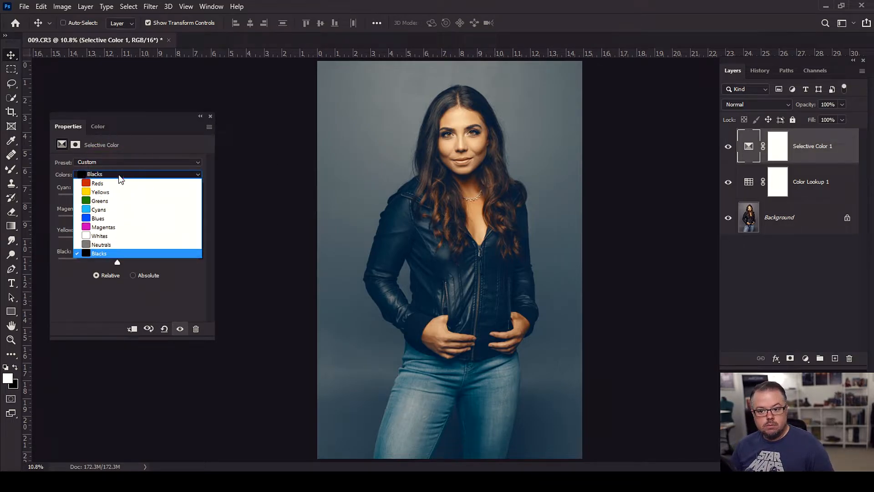
left_click(99, 244)
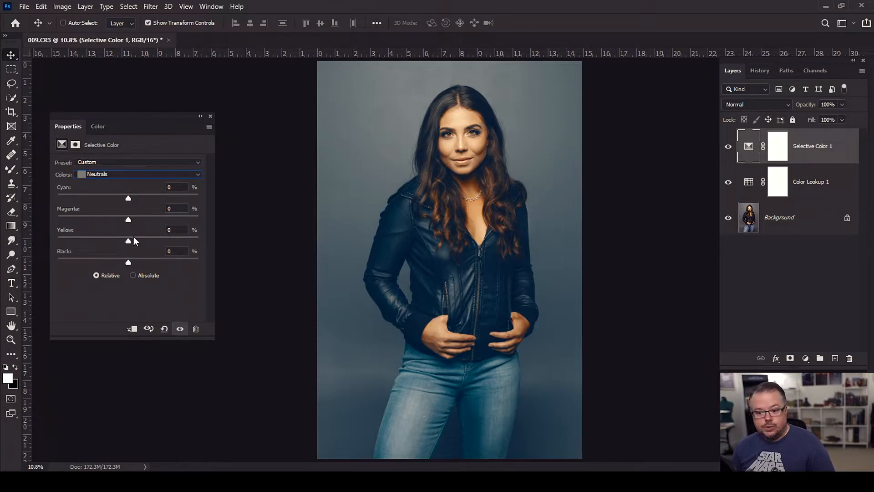
left_click_drag(128, 241, 132, 240)
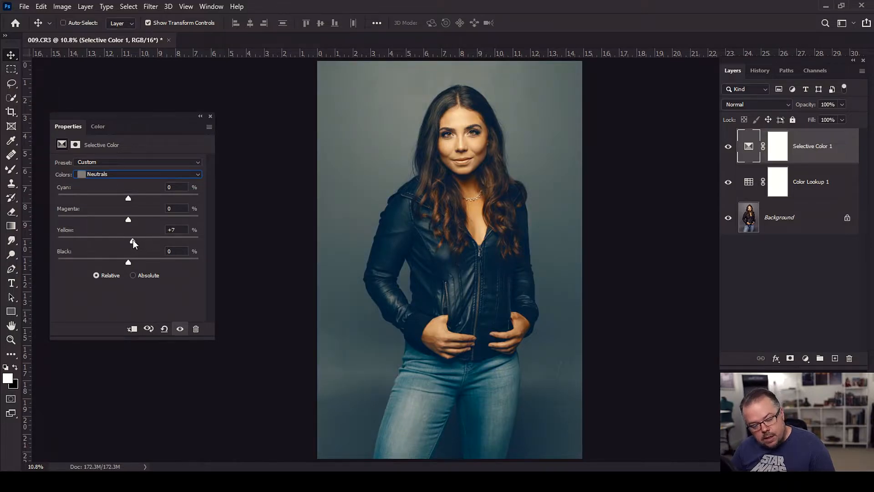
mouse_move(133, 240)
left_mouse_down()
mouse_move(116, 242)
mouse_move(133, 241)
left_mouse_up()
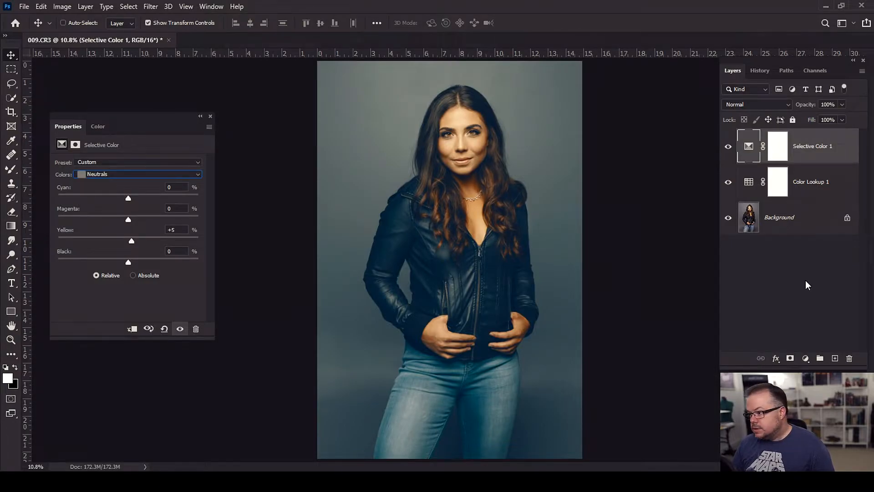
Step: Add a Color Balance adjustment layer above the Selective Color layer and set its Shadows to Cyan-Red -3 and Yellow-Blue -4
left_click(806, 360)
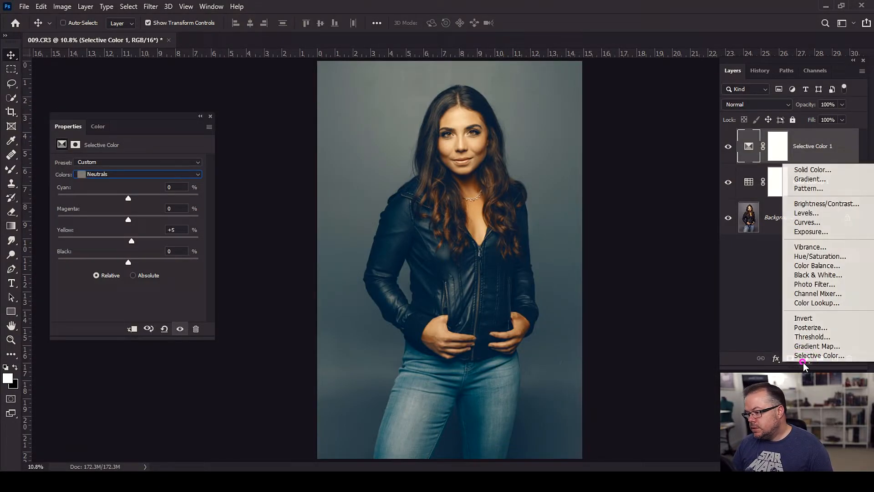
left_click(810, 267)
left_click(109, 164)
left_click(94, 186)
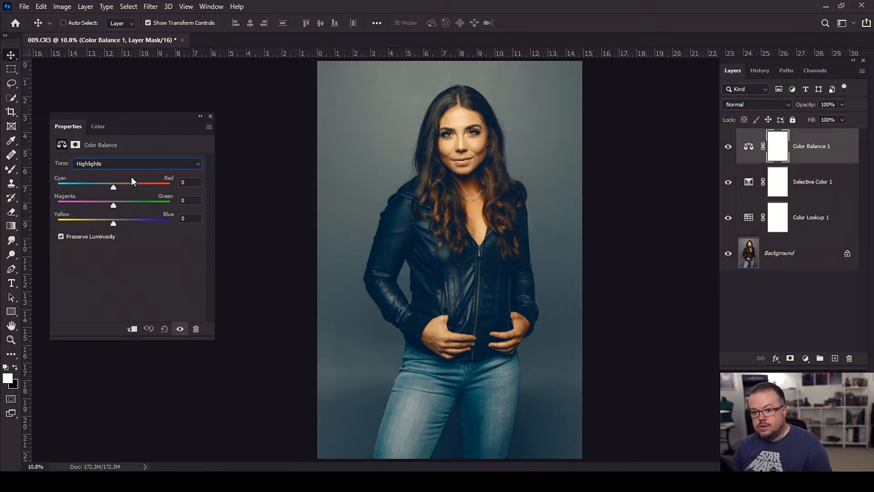
left_click(119, 166)
left_click(110, 171)
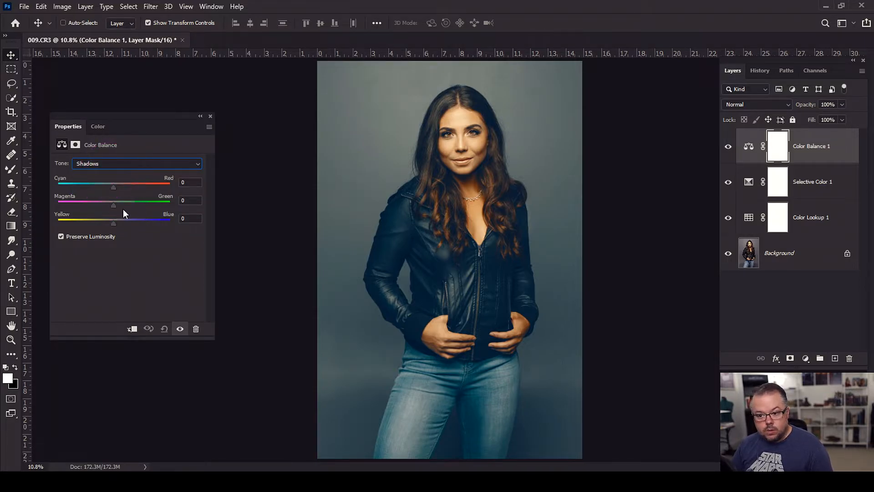
left_click_drag(113, 223, 117, 220)
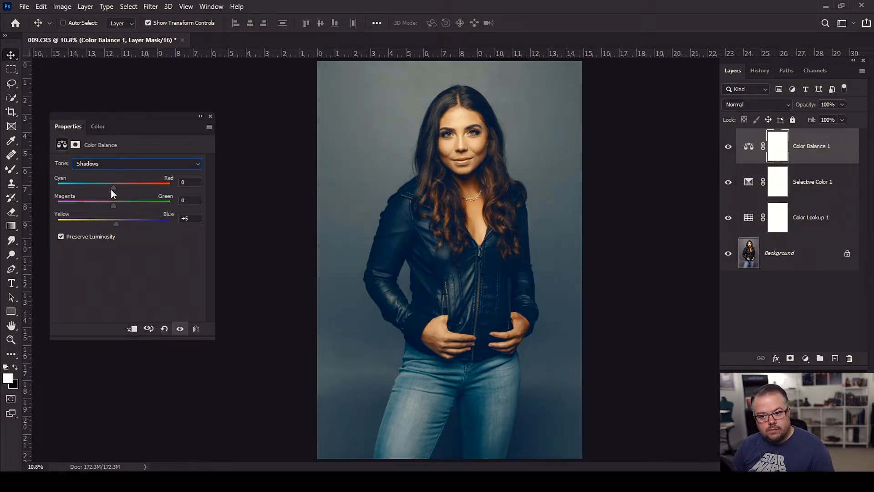
left_click_drag(111, 188, 109, 188)
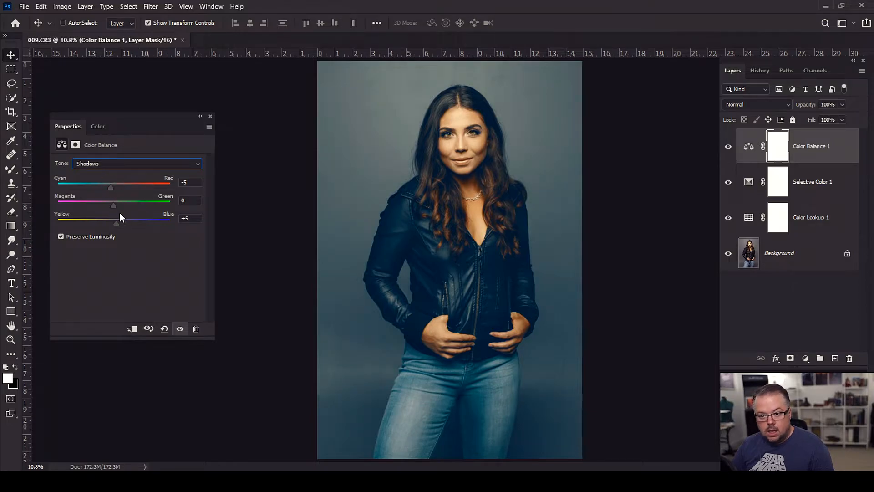
left_click_drag(111, 184, 113, 184)
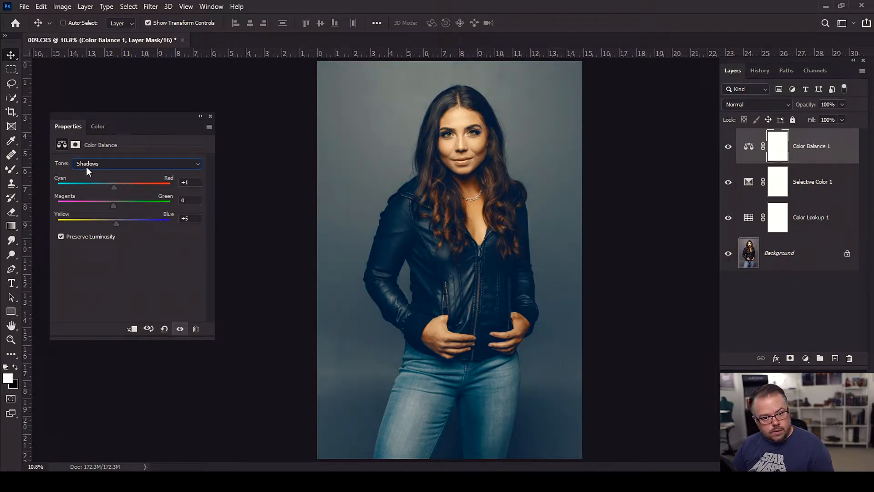
left_click_drag(116, 221, 111, 221)
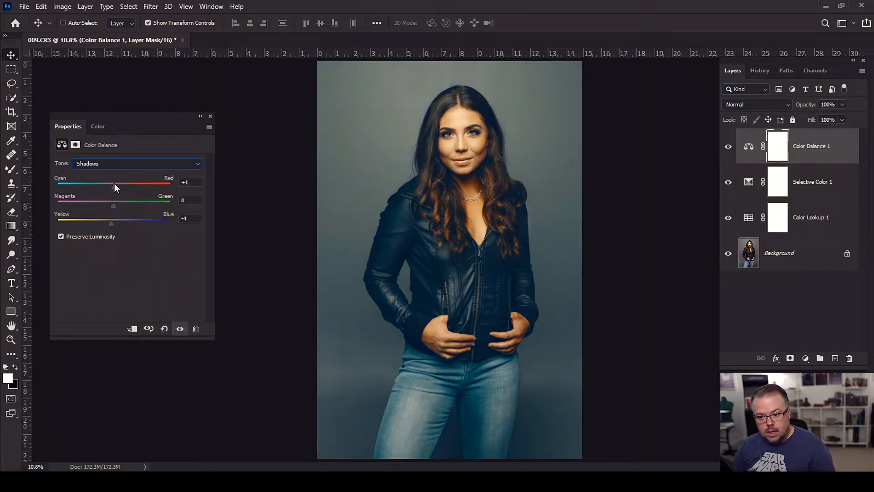
left_click_drag(113, 187, 112, 187)
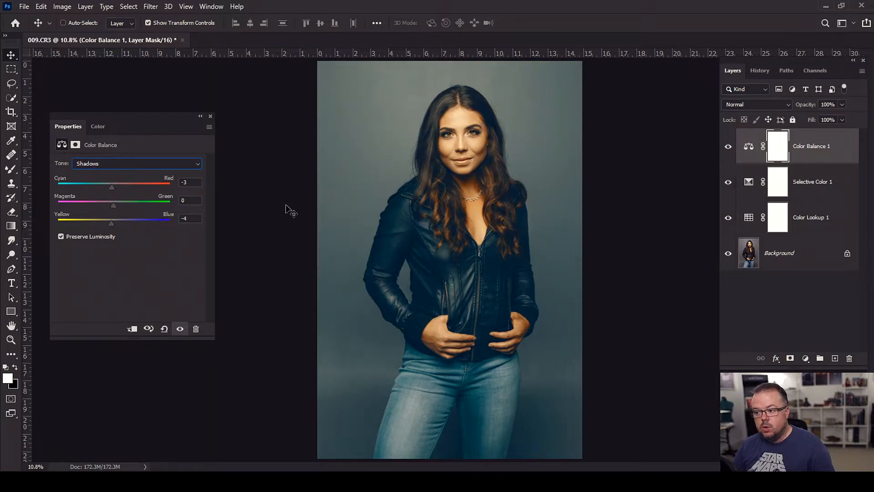
Step: Set the Color Balance layer's Highlights to Yellow-Blue -8 and Cyan-Red +6, and compare the portrait with the grading layers hidden and shown
left_click(107, 166)
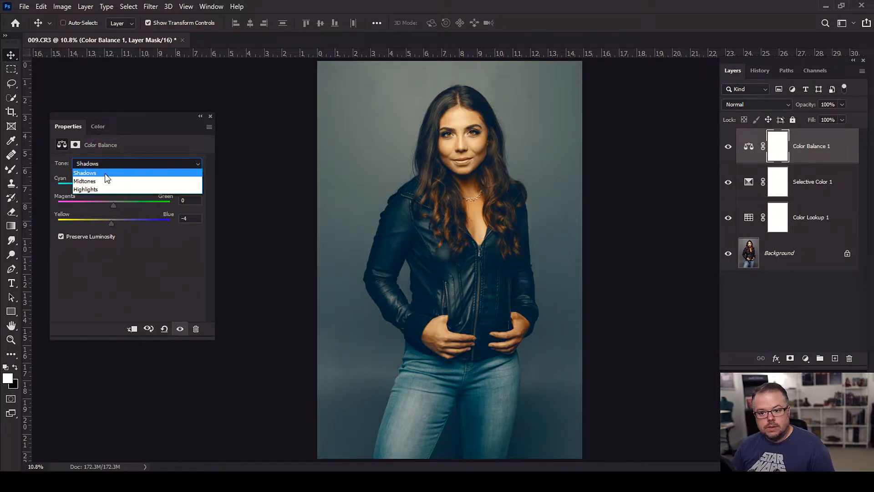
left_click(97, 192)
left_click_drag(114, 221, 109, 220)
left_click_drag(114, 188, 116, 187)
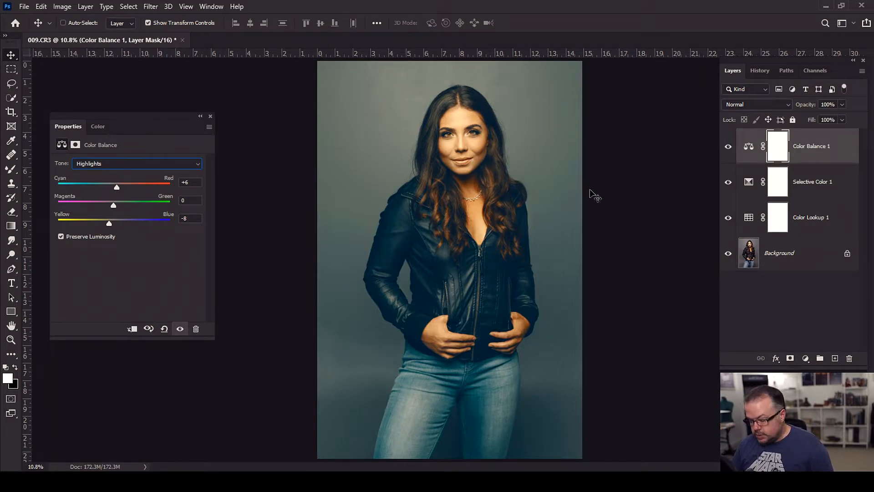
left_click(728, 219, "alt")
left_click(728, 218, "alt")
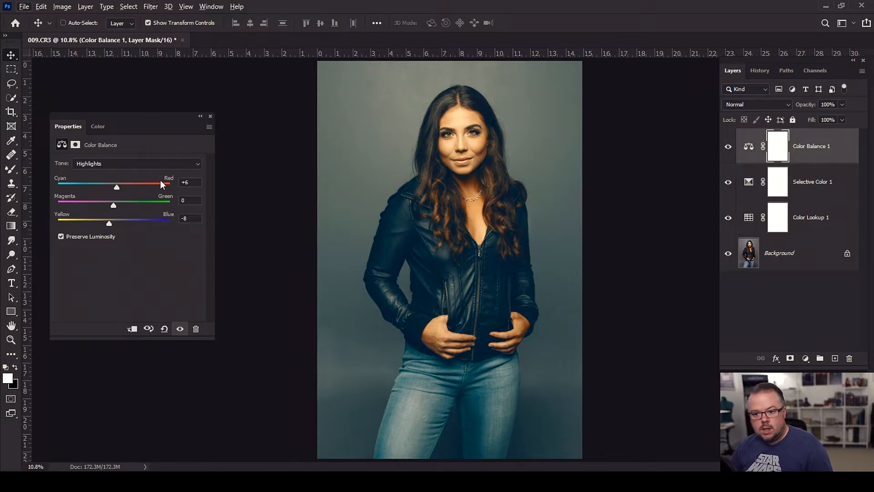
left_click(97, 164)
left_click(100, 165)
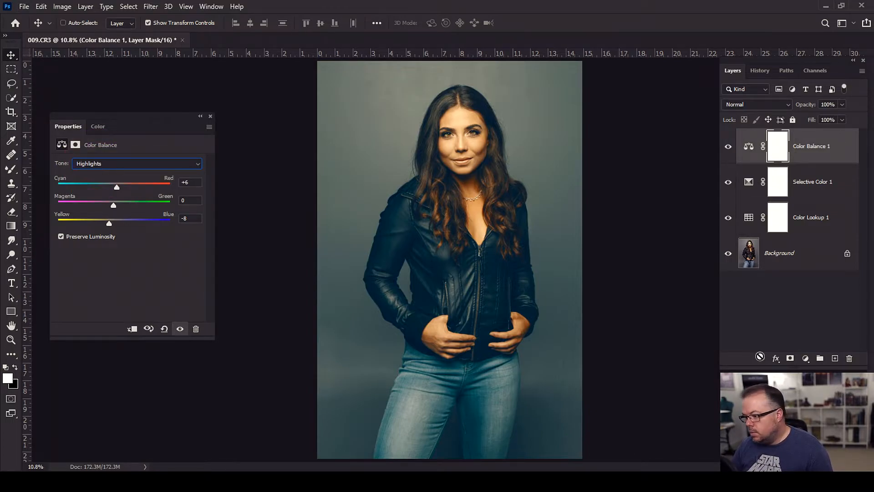
Step: Add a Solid Color fill layer above the Color Balance layer in dark teal-blue, hex 085f78
left_click(805, 359)
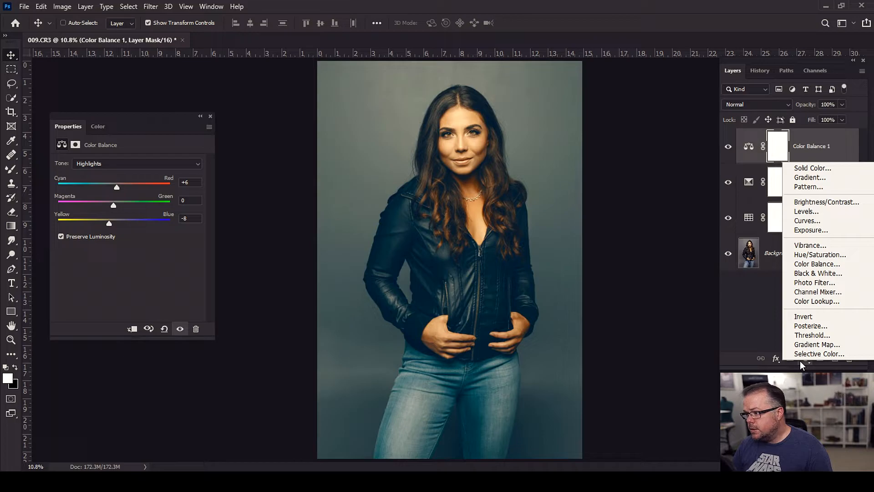
left_click(815, 170)
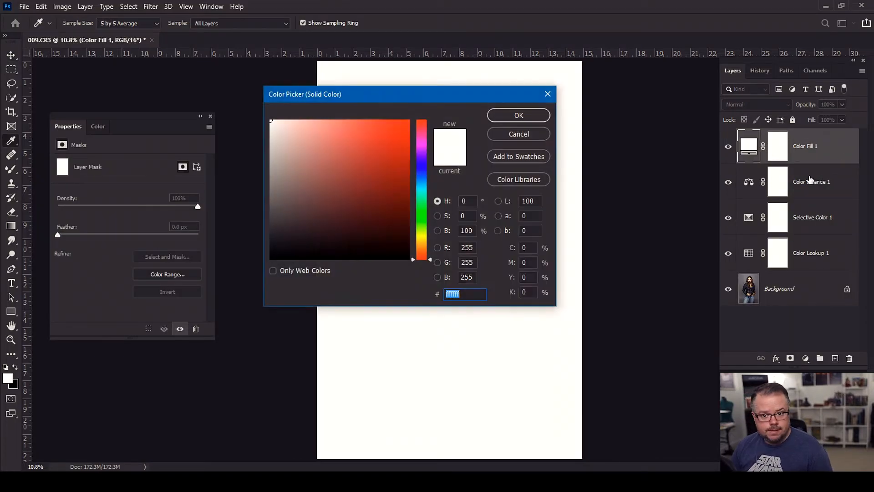
left_click(421, 172)
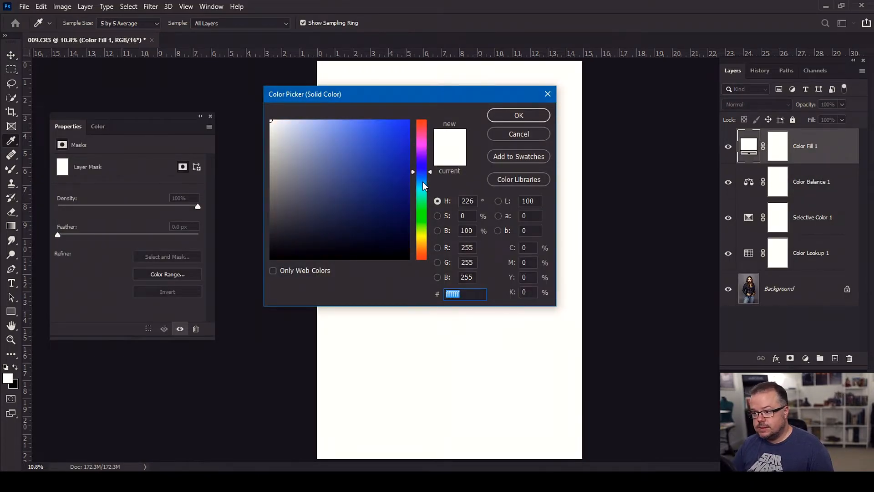
left_click(422, 182)
left_click(399, 193)
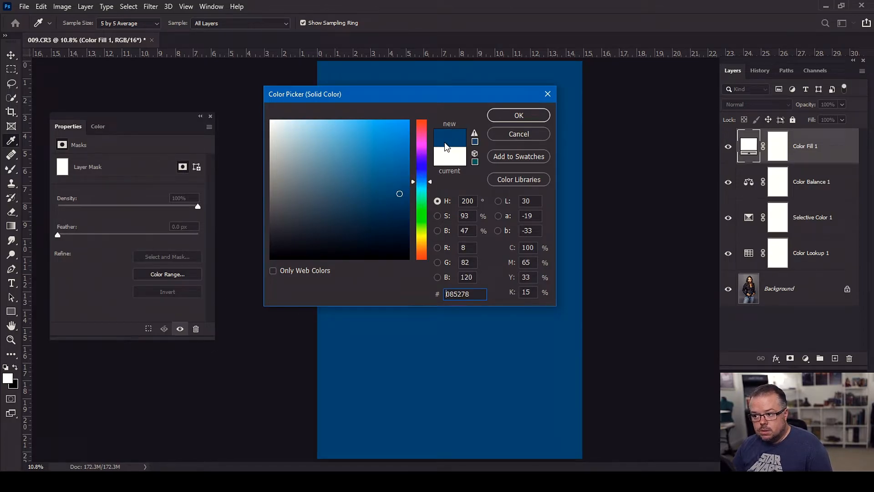
left_click_drag(428, 184, 432, 184)
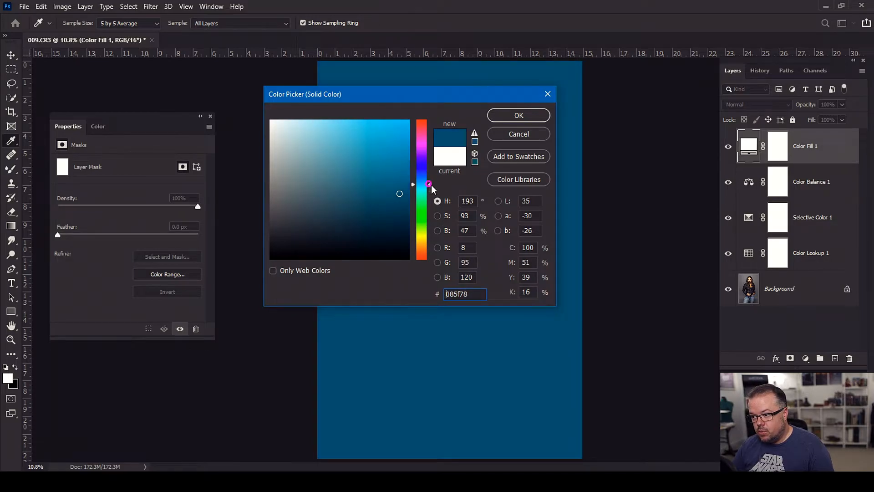
left_click(517, 114)
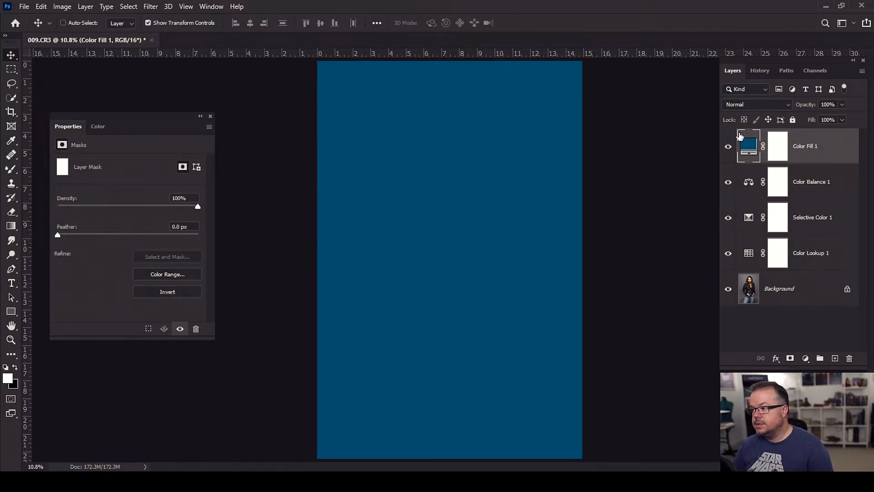
Step: Set the Color Fill layer's blend mode to Soft Light and its opacity to 51%
left_click(753, 106)
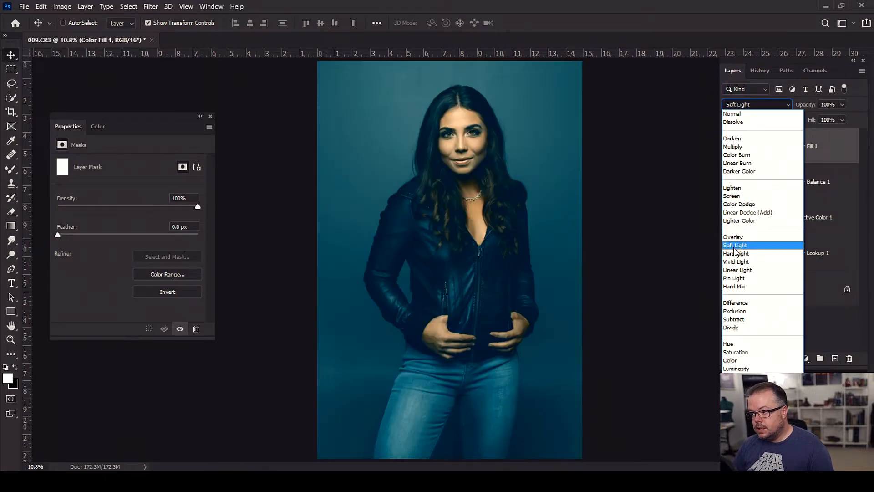
left_click(734, 246)
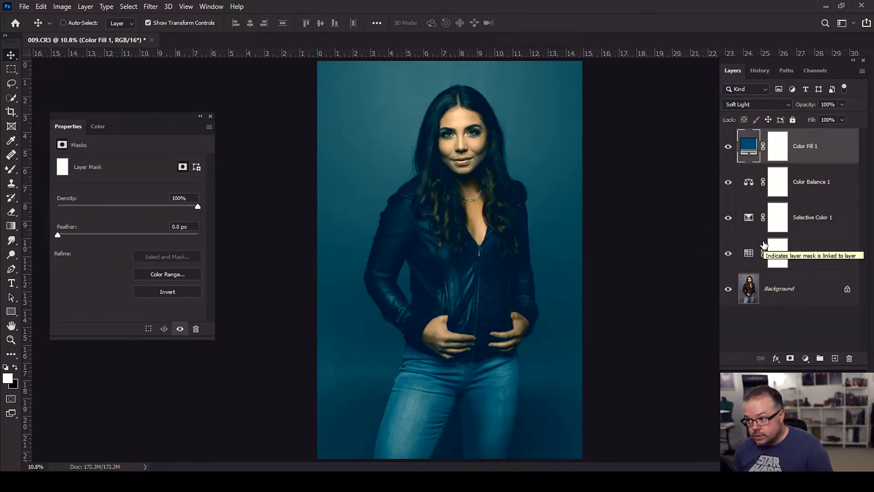
left_click(842, 104)
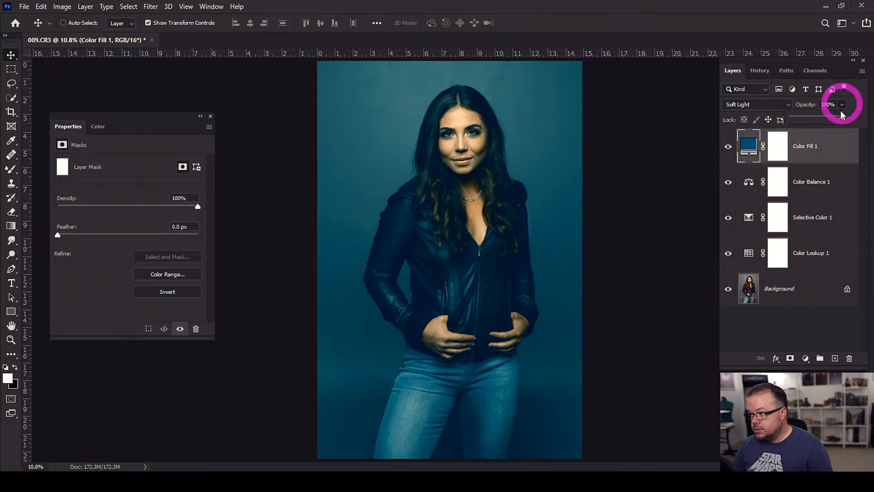
left_click_drag(844, 118, 817, 118)
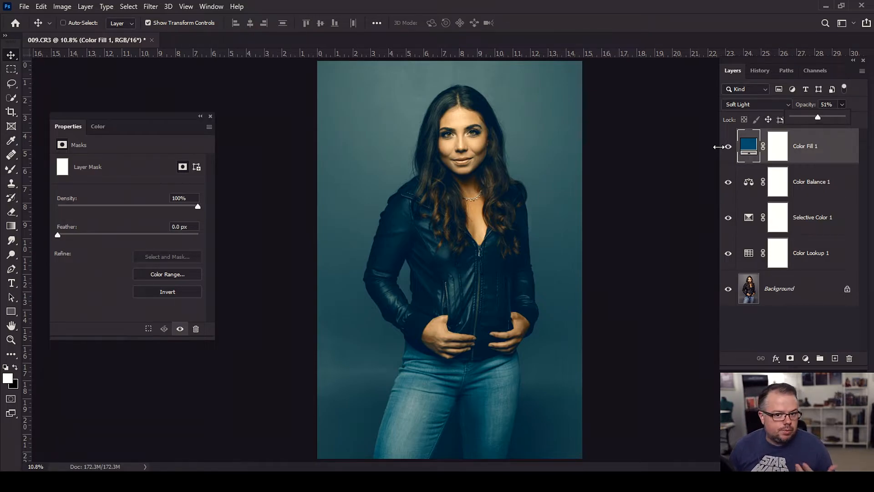
Step: Change the Color Fill layer's color to burnt orange, hex 8f460b, and invert its layer mask to black
double_click(753, 147)
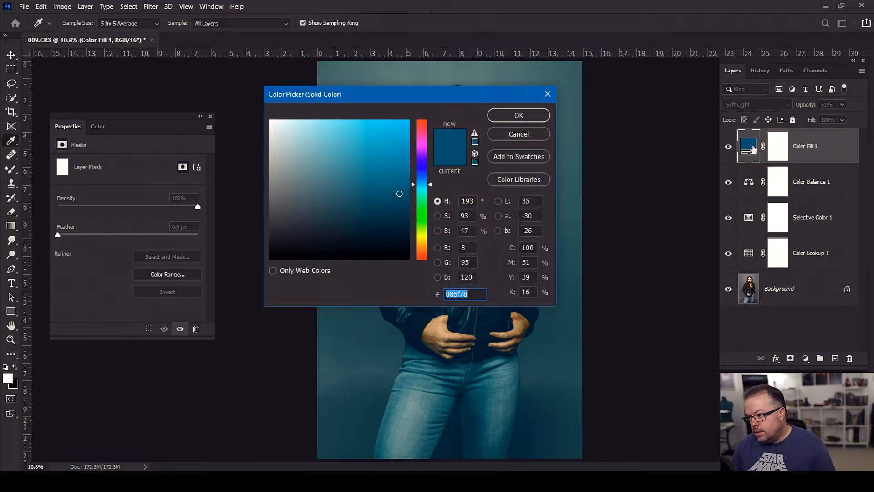
left_click(422, 247)
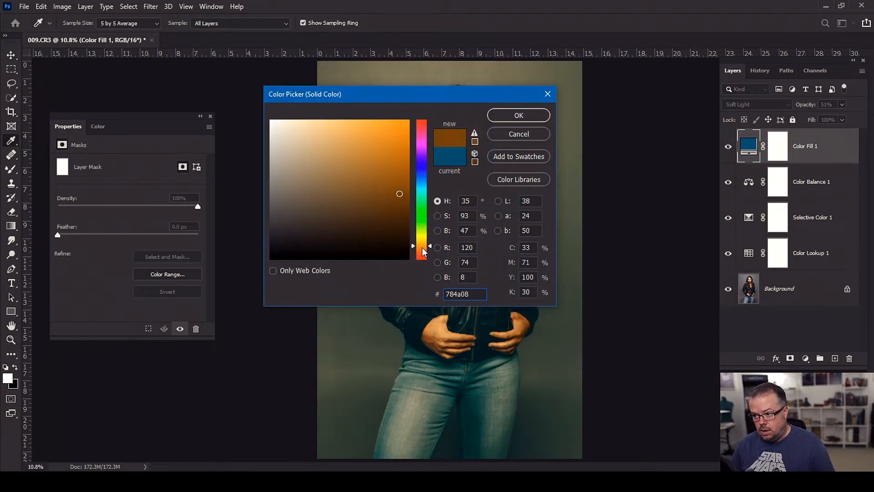
left_click(429, 247)
left_click_drag(428, 247, 429, 249)
left_click(399, 181)
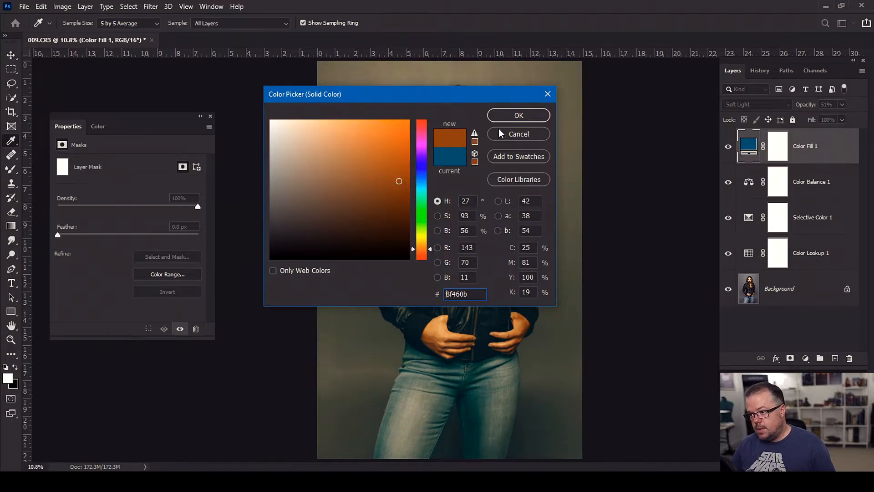
left_click(504, 119)
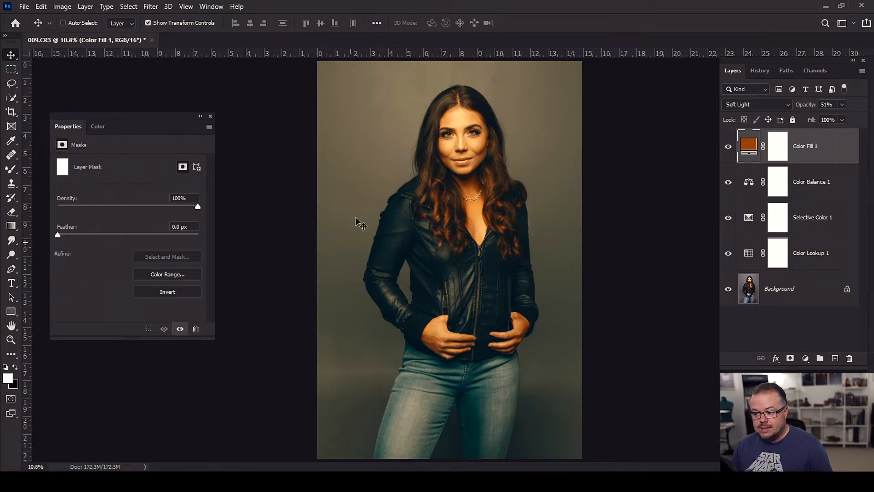
left_click(779, 144)
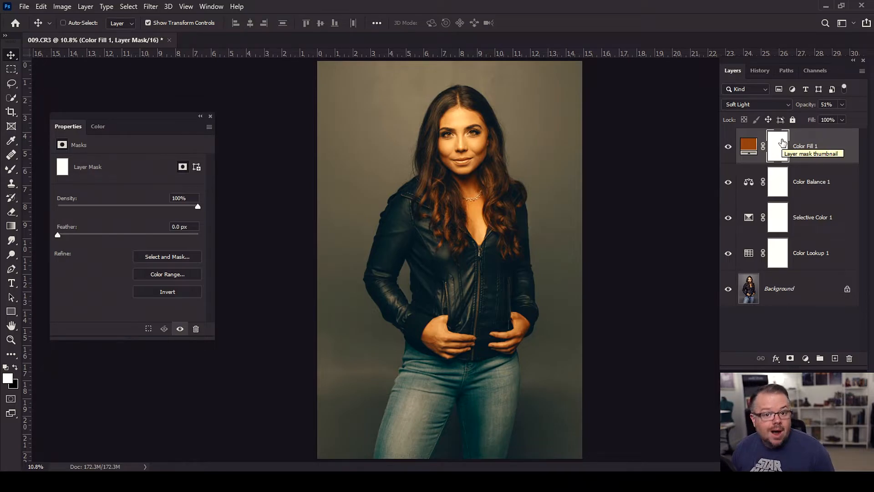
key("ctrl+i")
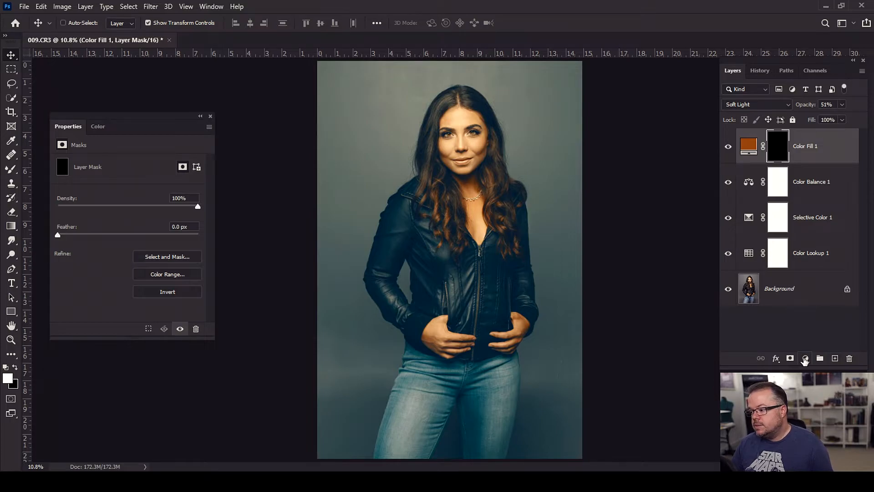
Step: Add a Levels adjustment layer above the Color Fill layer with input black point 8 and white point 241
left_click(805, 359)
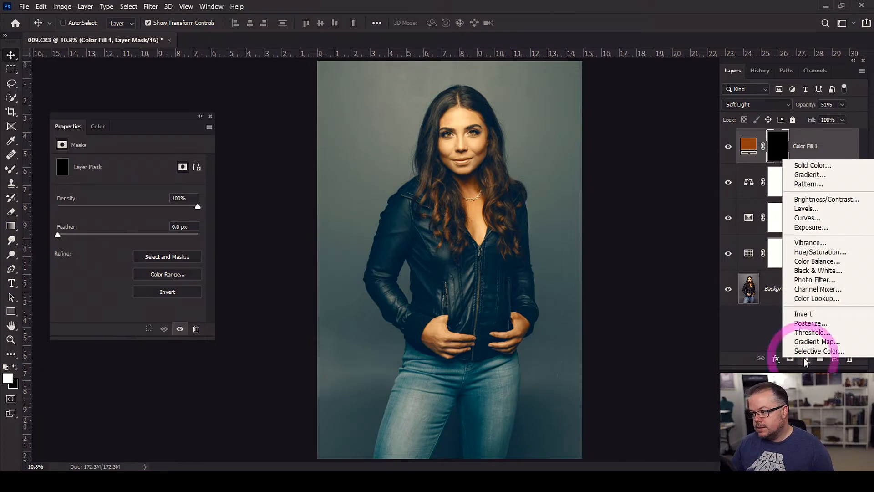
left_click(806, 210)
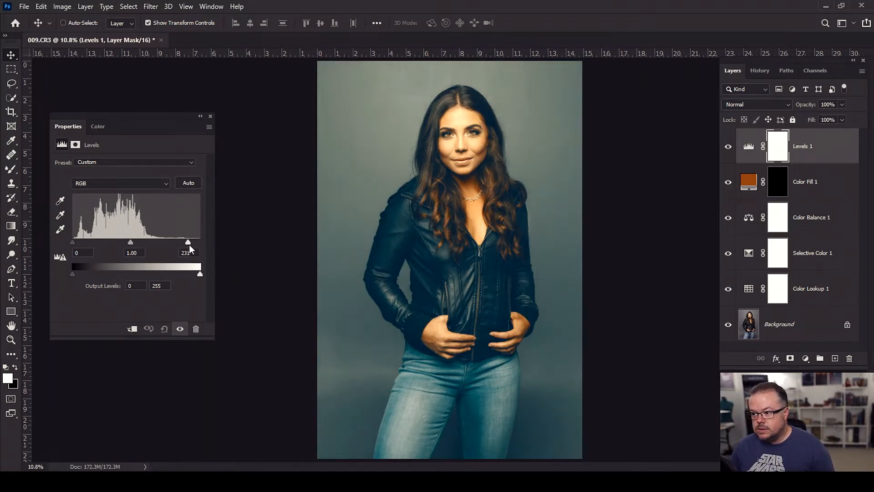
left_click_drag(190, 245, 193, 243)
left_click_drag(73, 241, 76, 240)
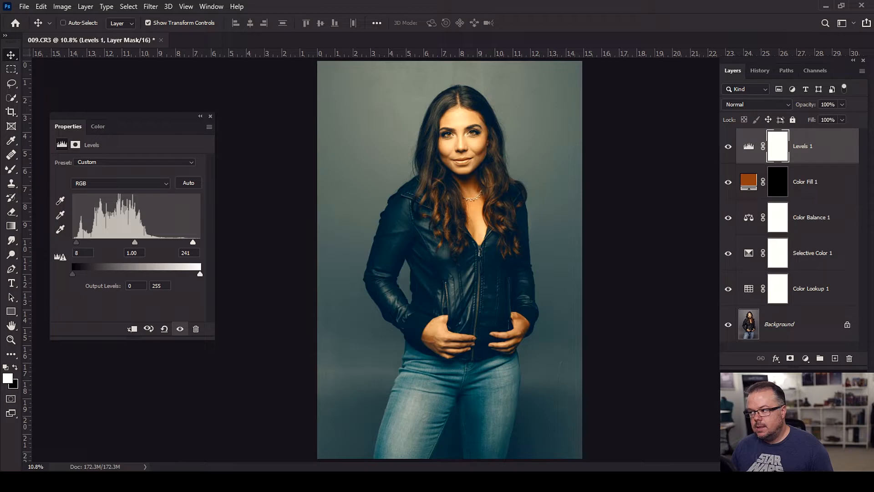
Step: Compare the original portrait with the graded version by repeatedly hiding and showing every layer above the Background
left_click(729, 324, "alt")
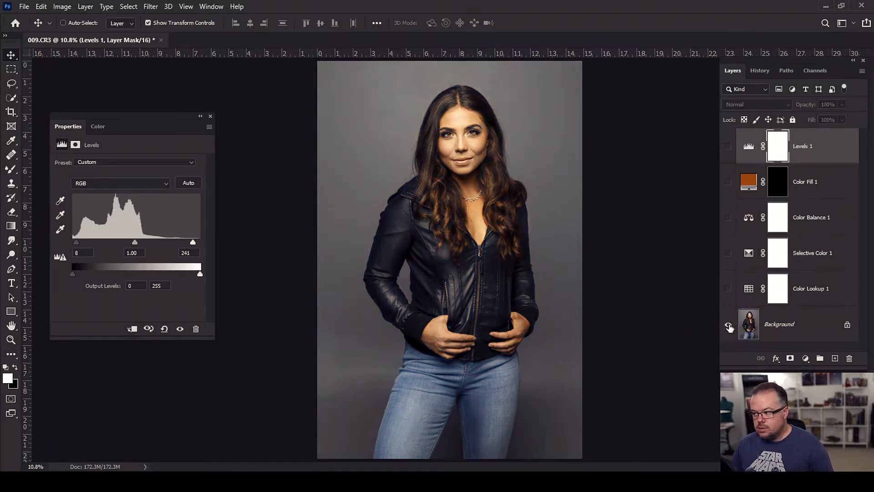
left_click(729, 326, "alt")
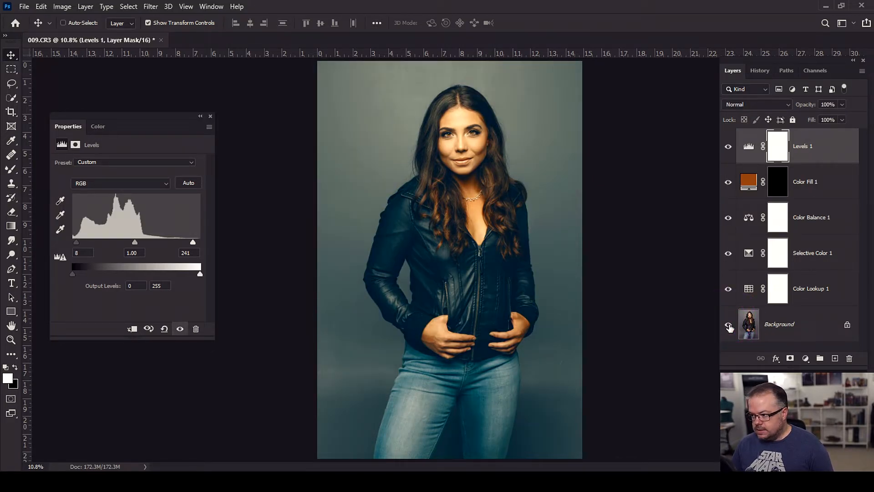
left_click(729, 326, "alt")
left_click(728, 326, "alt")
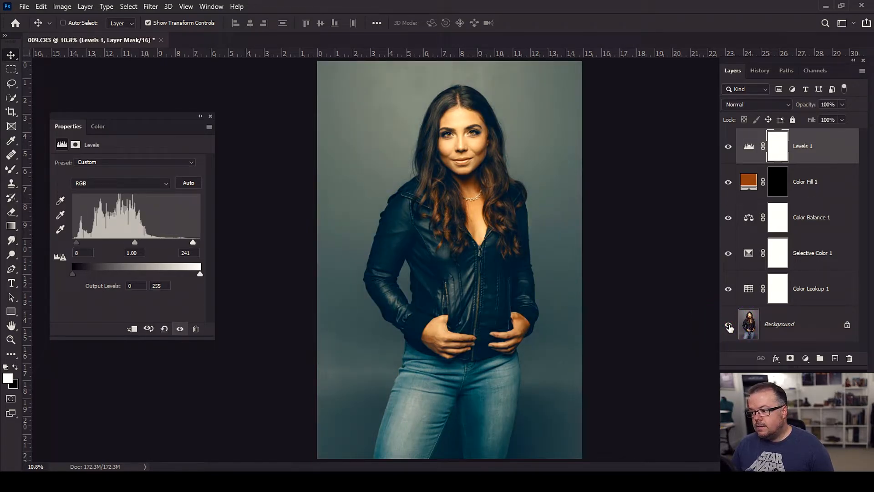
left_click(729, 326, "alt")
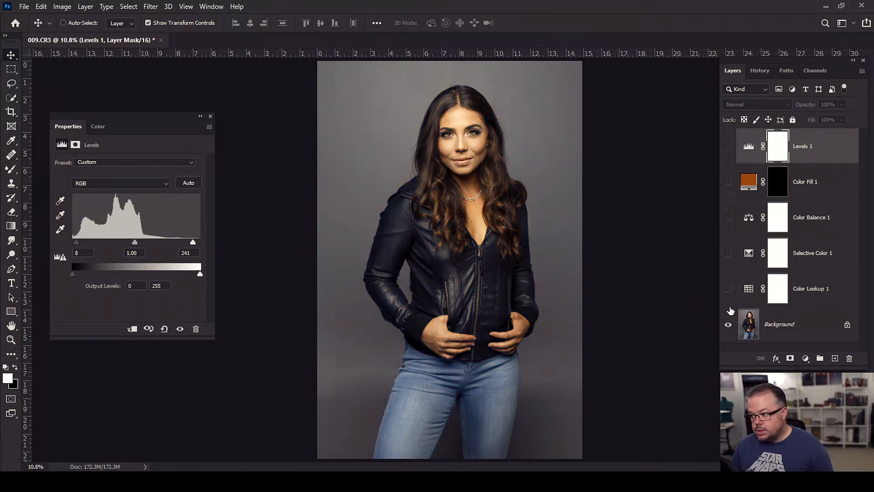
Step: Show the grading layers one at a time from Color Lookup up to Levels, and compare the portrait with and without Levels
left_click(729, 288)
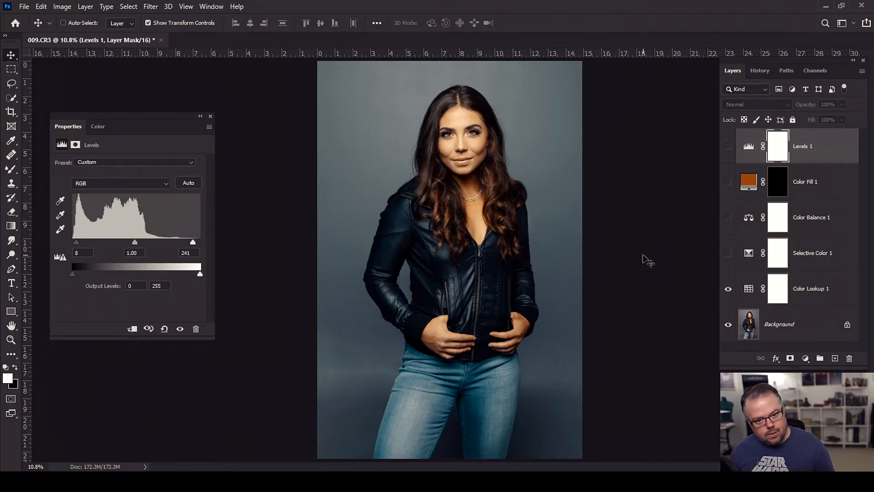
left_click(728, 253)
left_click(728, 217)
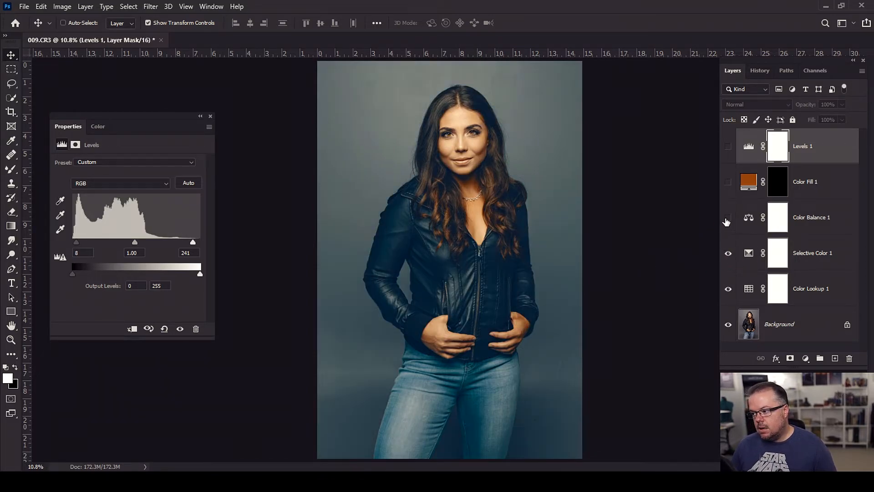
left_click(728, 181)
left_click(729, 145)
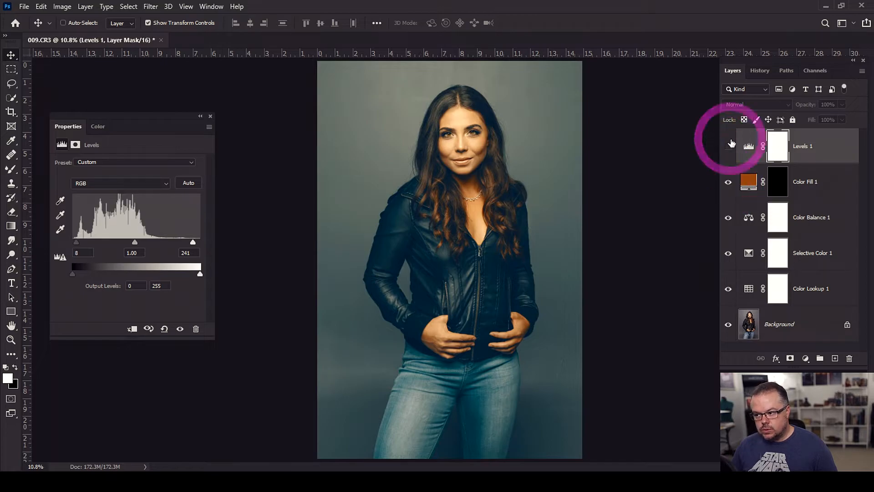
left_click(728, 145)
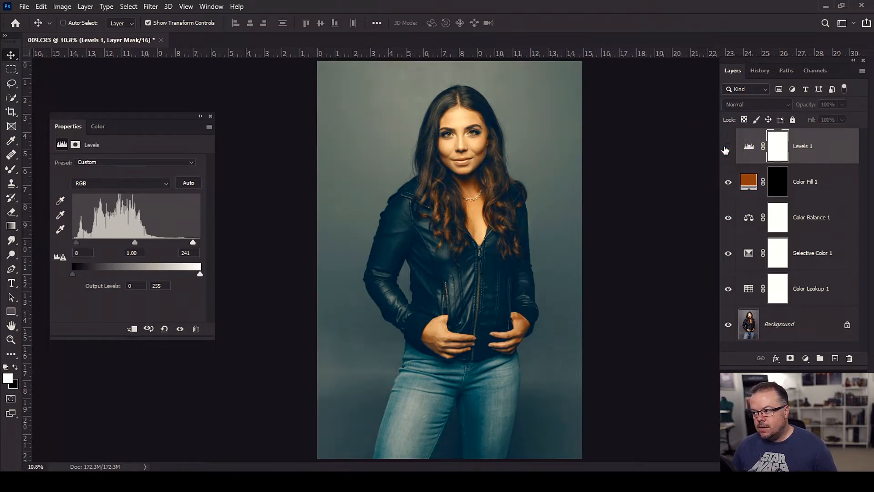
left_click(726, 148)
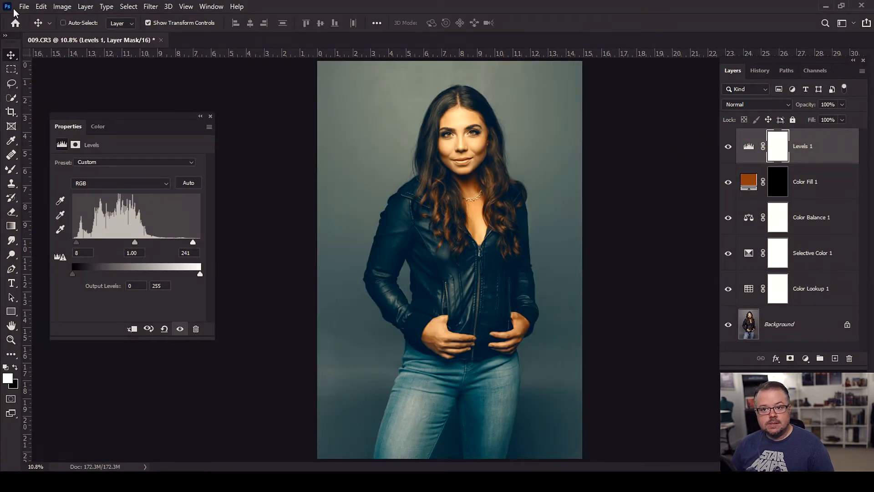
Step: Start exporting the grade as color lookup tables and enter a personalized LUT name as the description
left_click(25, 7)
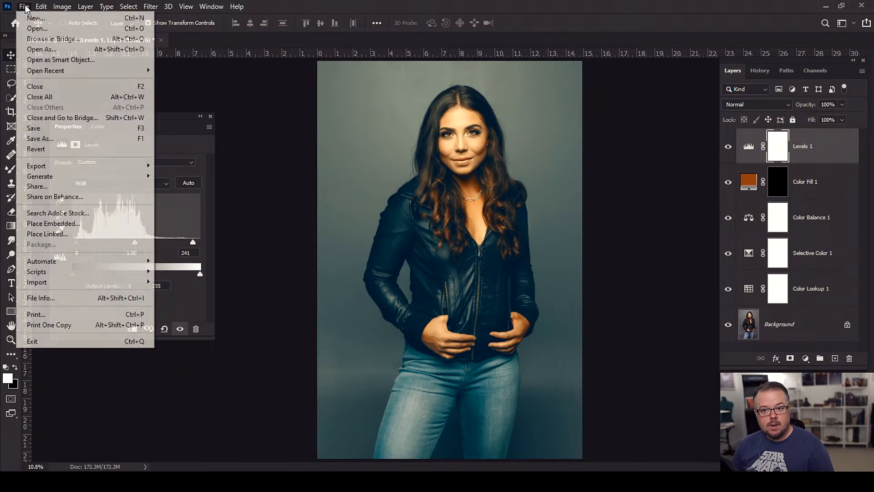
mouse_move(42, 165)
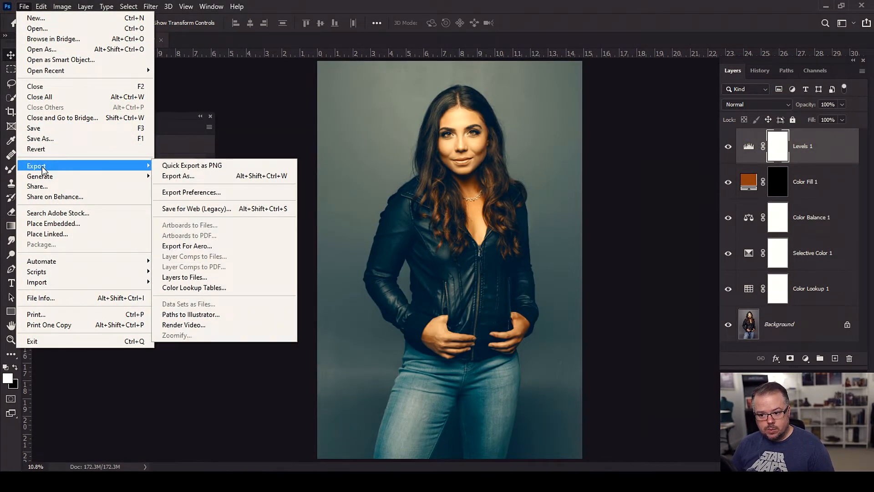
left_click(214, 288)
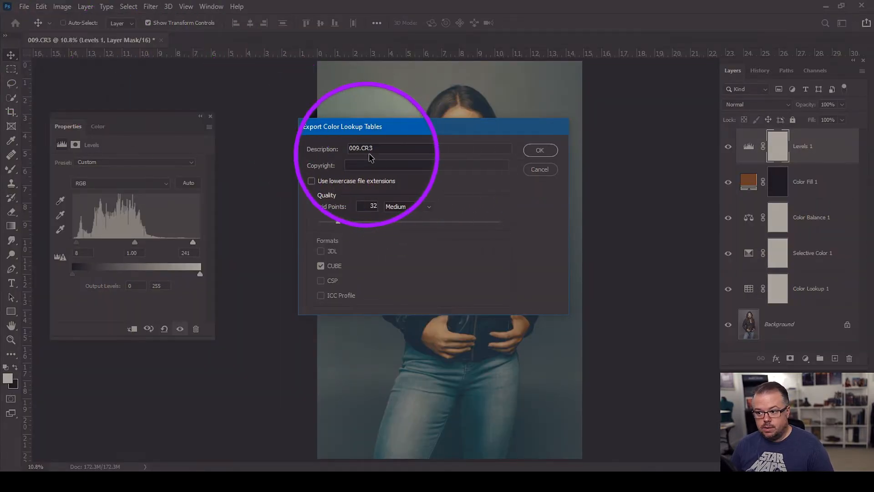
left_click_drag(372, 148, 330, 145)
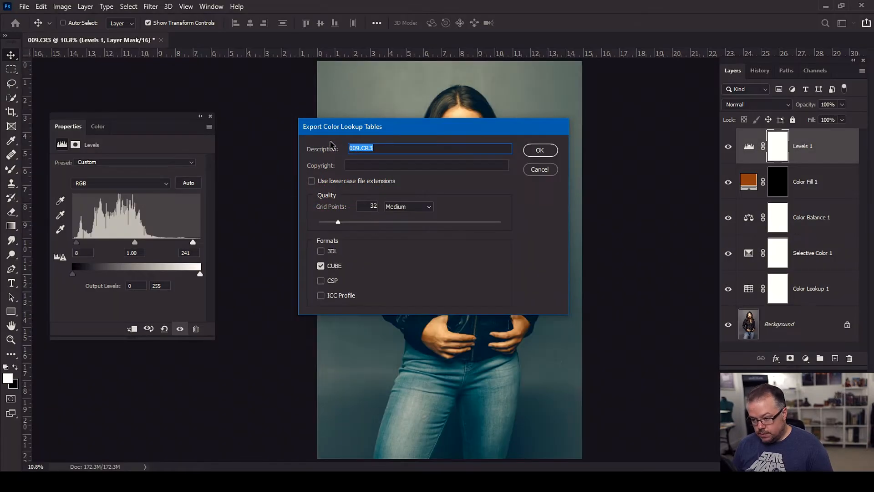
type("DAvid")
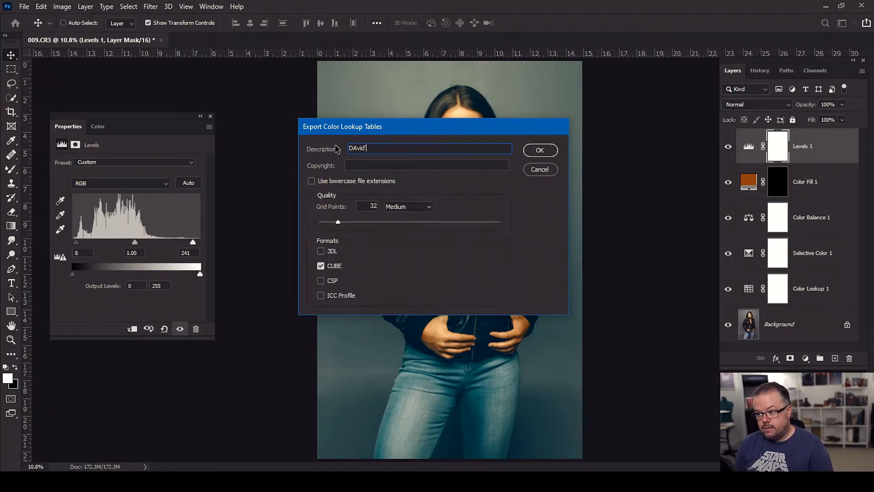
type("avid's LUT")
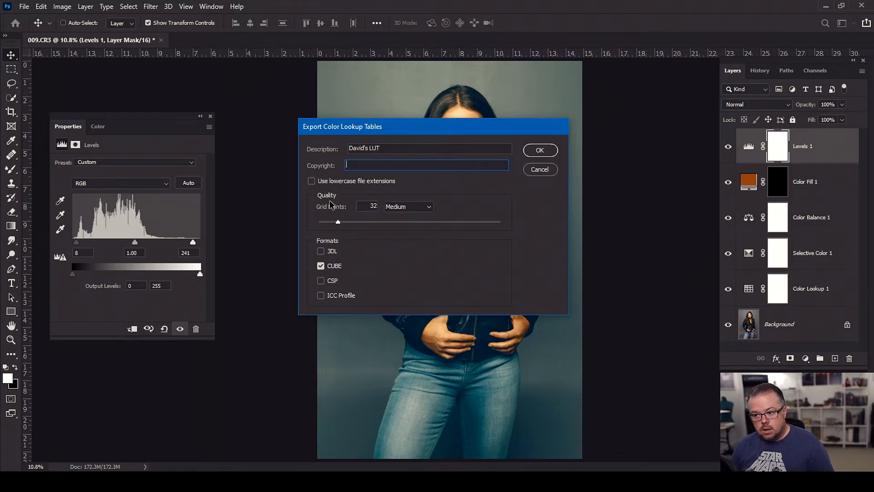
Step: Try Maximum quality for the LUT export, return it to Medium, enable the 3DL format alongside CUBE, and cancel the export
left_click(396, 207)
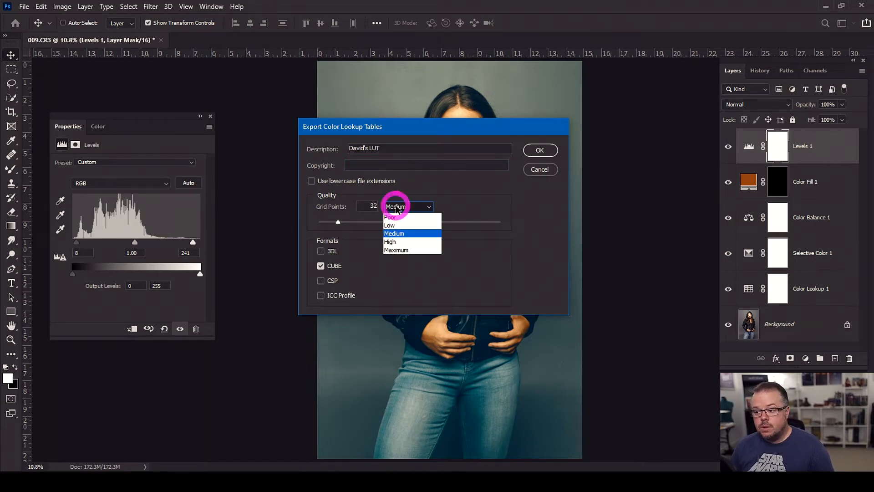
left_click(408, 248)
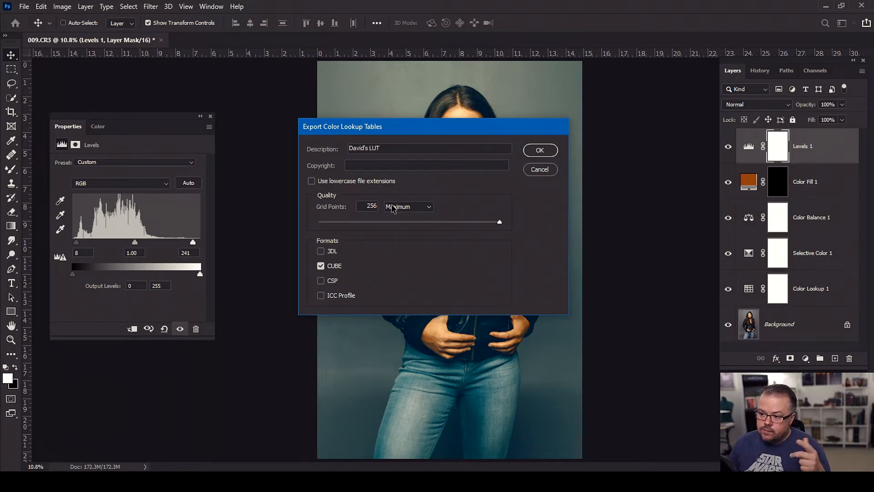
left_click(394, 207)
left_click(393, 234)
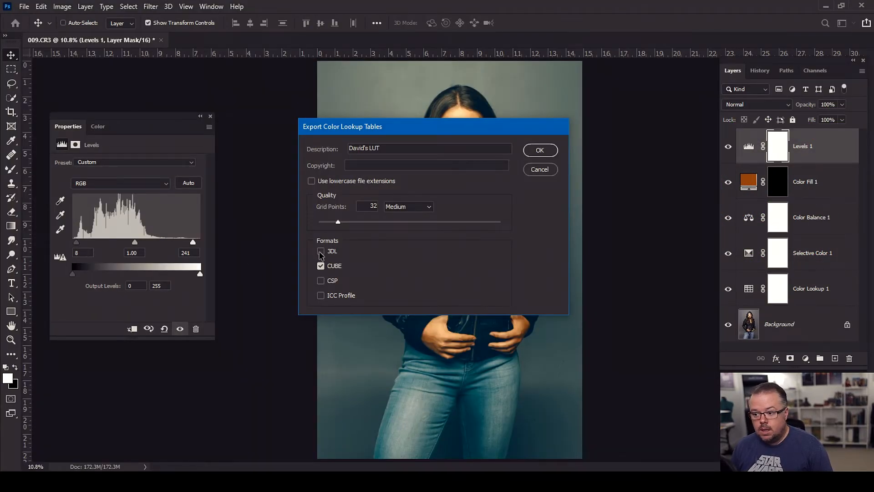
left_click(321, 251)
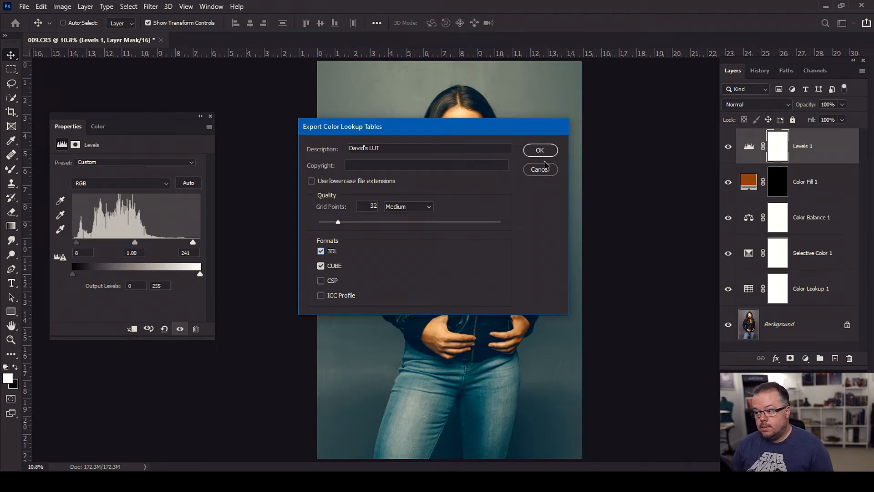
left_click(538, 175)
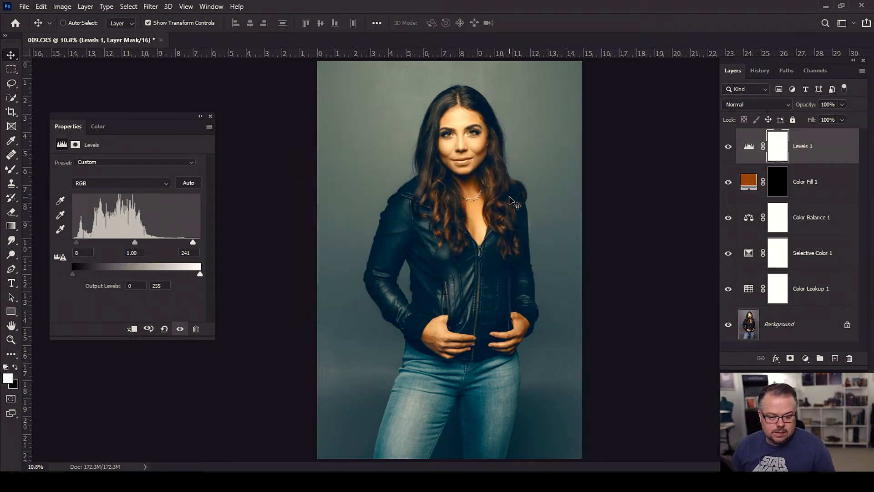
Step: Add a second Color Lookup adjustment layer above Levels and look through the available 3D LUT files without choosing one
left_click(805, 358)
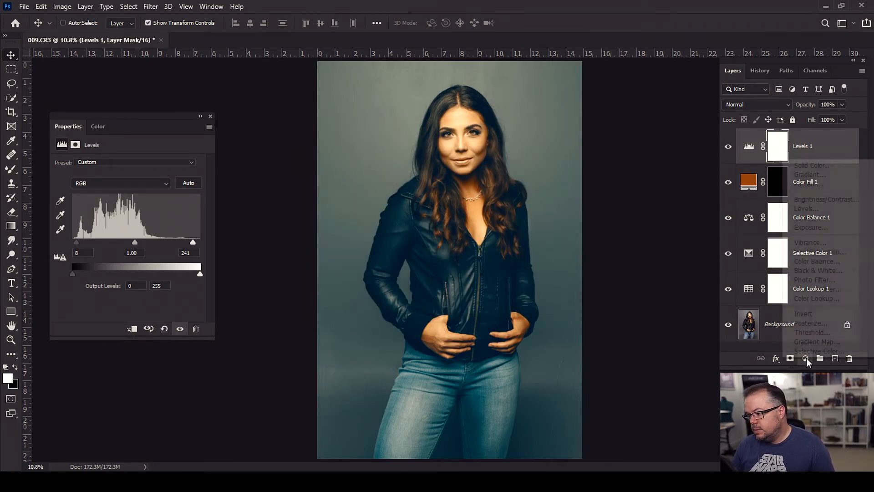
left_click(810, 298)
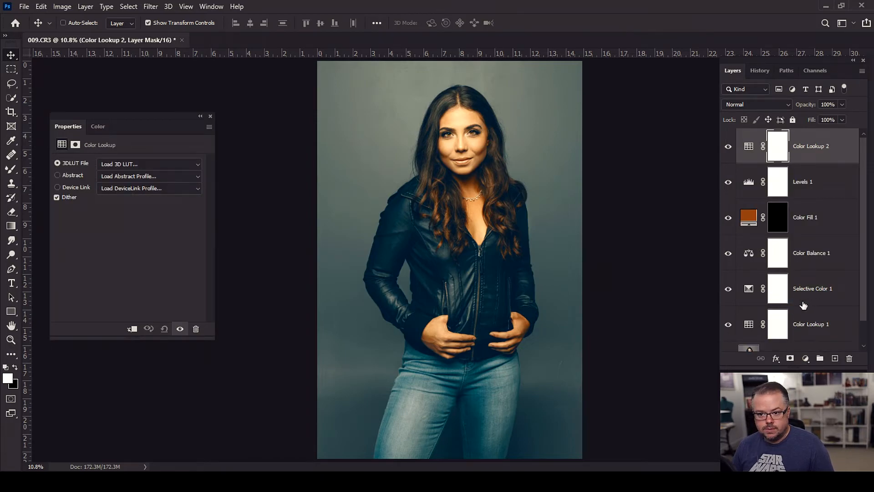
left_click(133, 164)
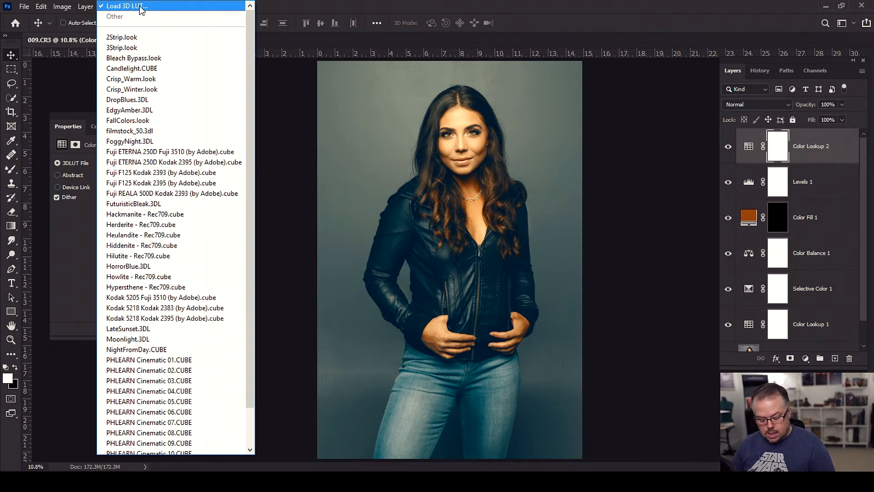
left_click(319, 10)
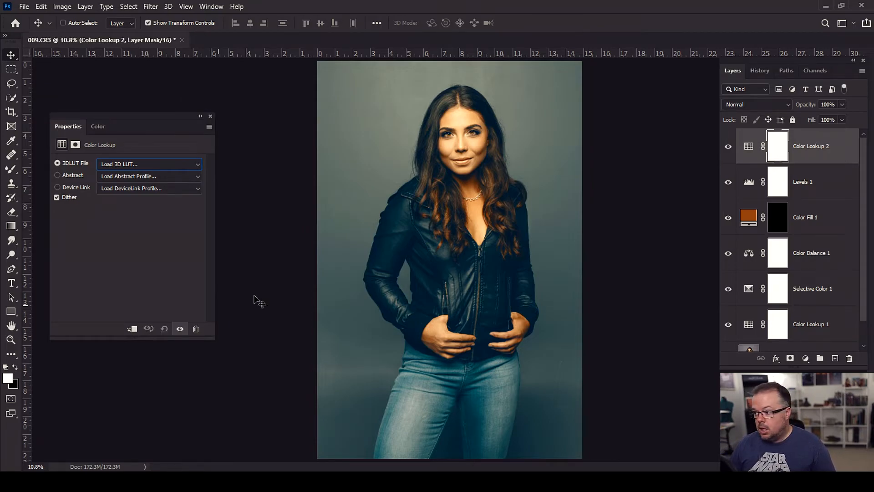
Step: View the portrait with only the first Color Lookup layer above the Background, and turn all other adjustment layers back on
scroll(747, 270, "down", 1)
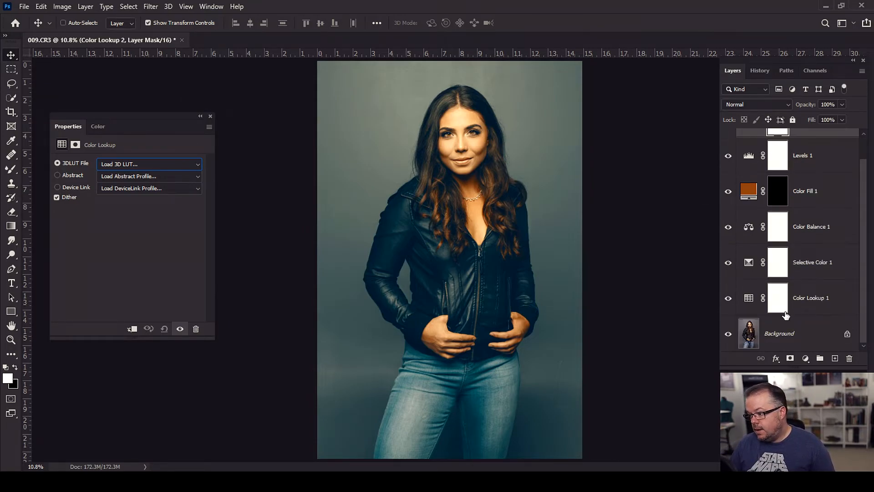
left_click(728, 334, "alt")
left_click(729, 303)
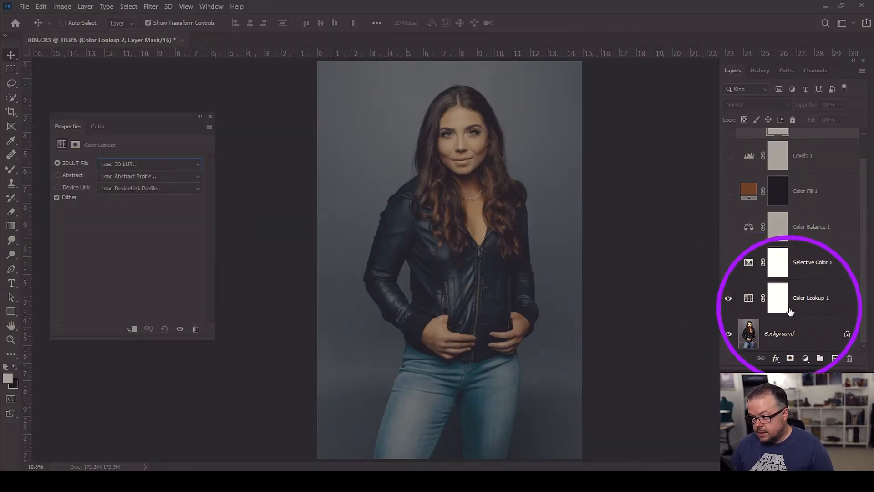
scroll(789, 202, "up", 1)
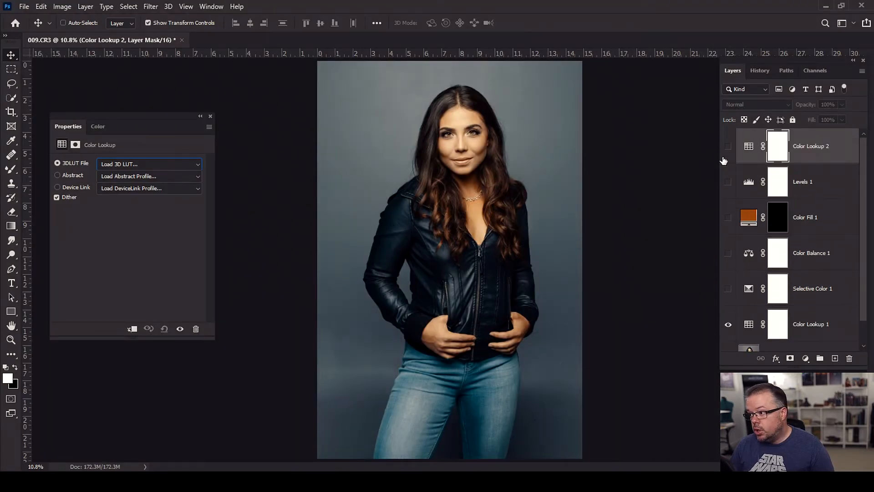
left_click(728, 181)
left_click(728, 217)
left_click(728, 253)
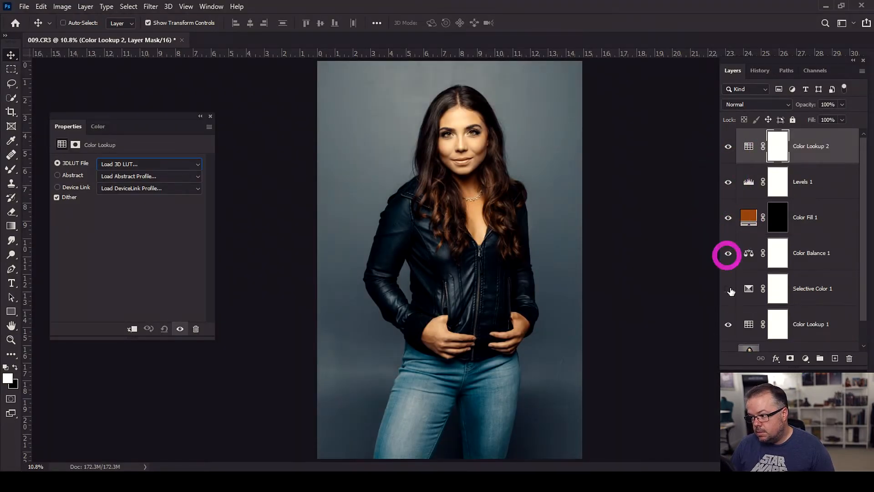
left_click(728, 289)
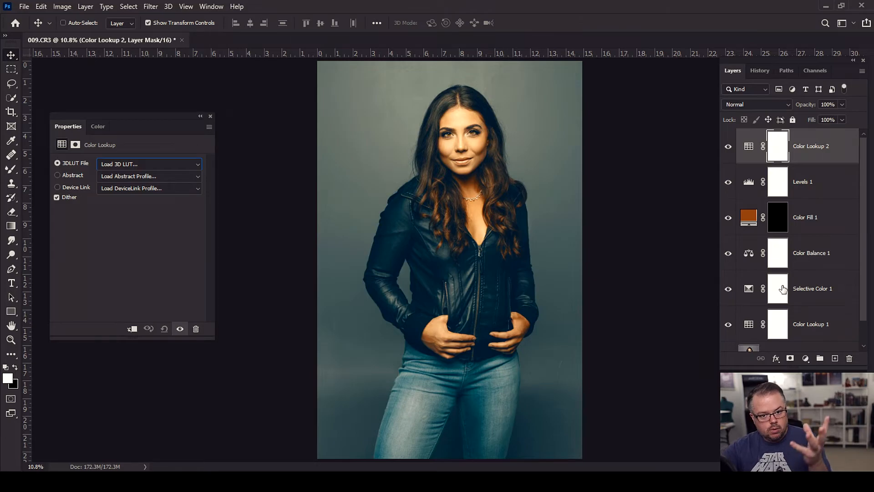